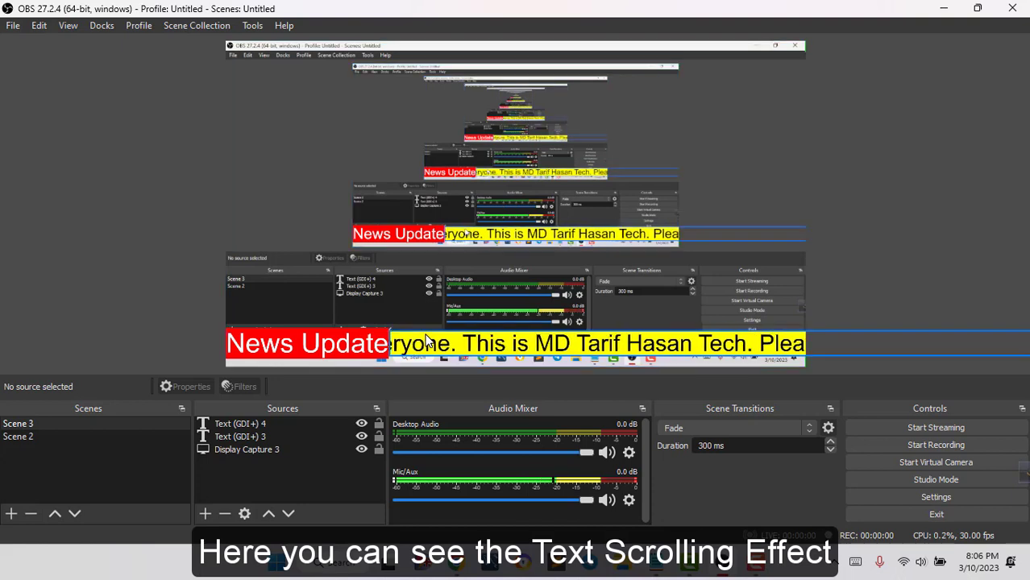
Create a new scene named Scene 4
left_click(590, 281)
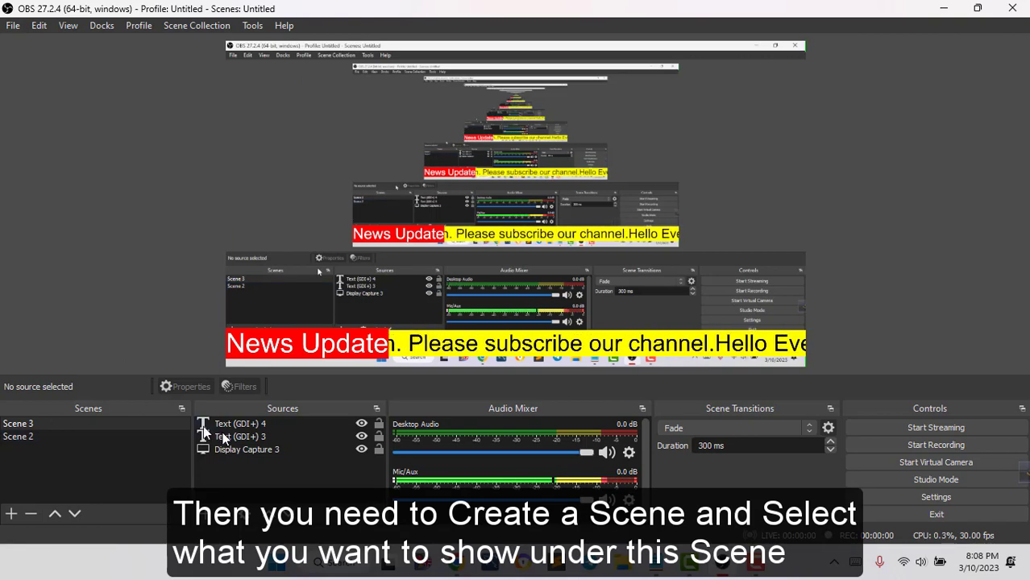
left_click(12, 513)
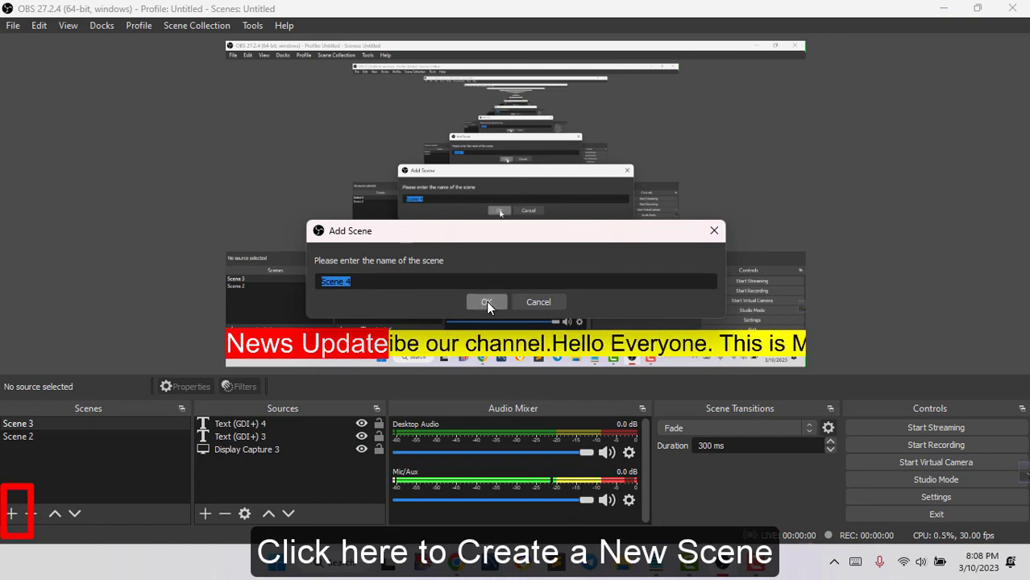
left_click(439, 284)
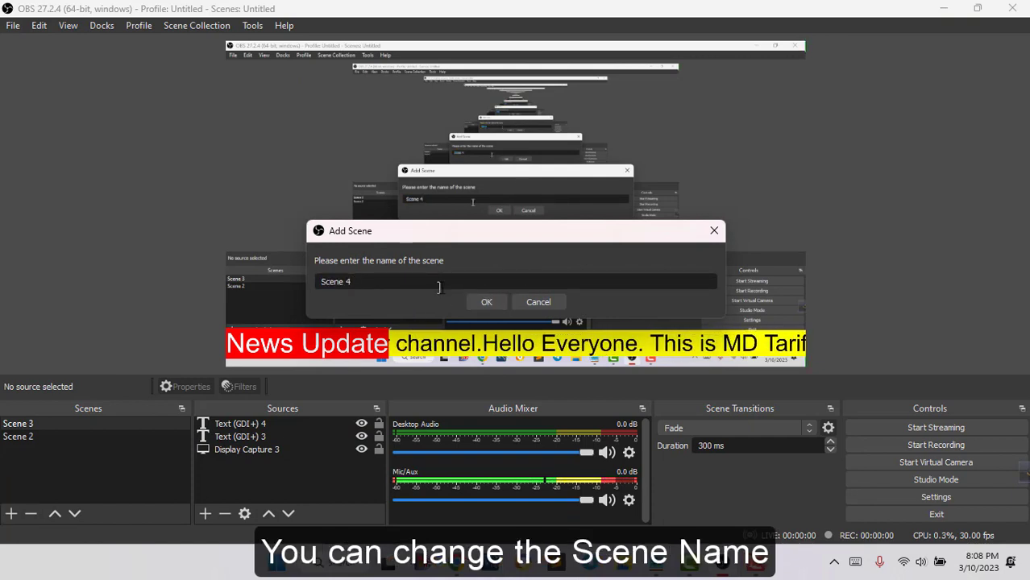
left_click(483, 302)
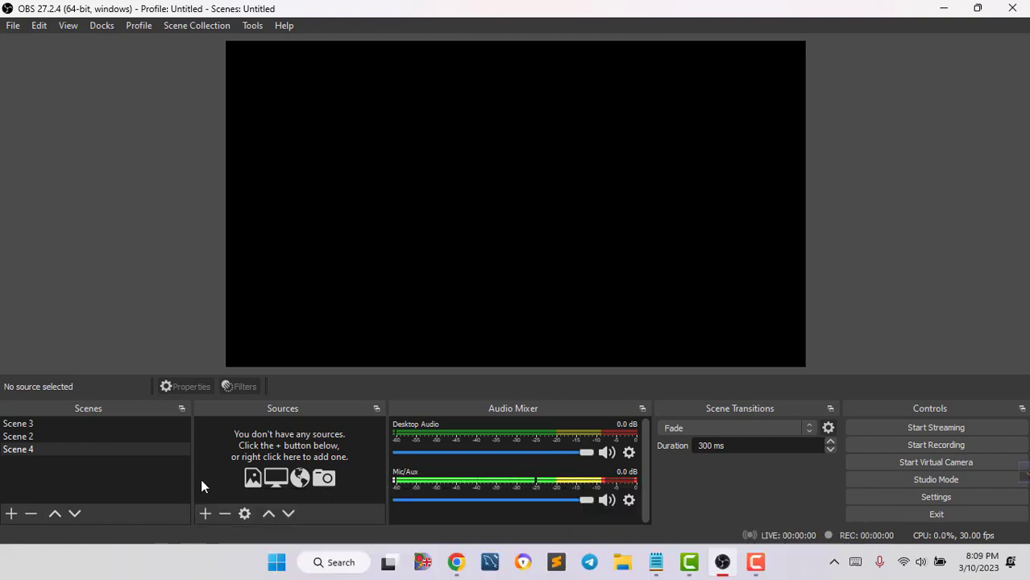
Add a new Display Capture source for the primary monitor to Scene 4 and enlarge it to fill the whole canvas
left_click(205, 513)
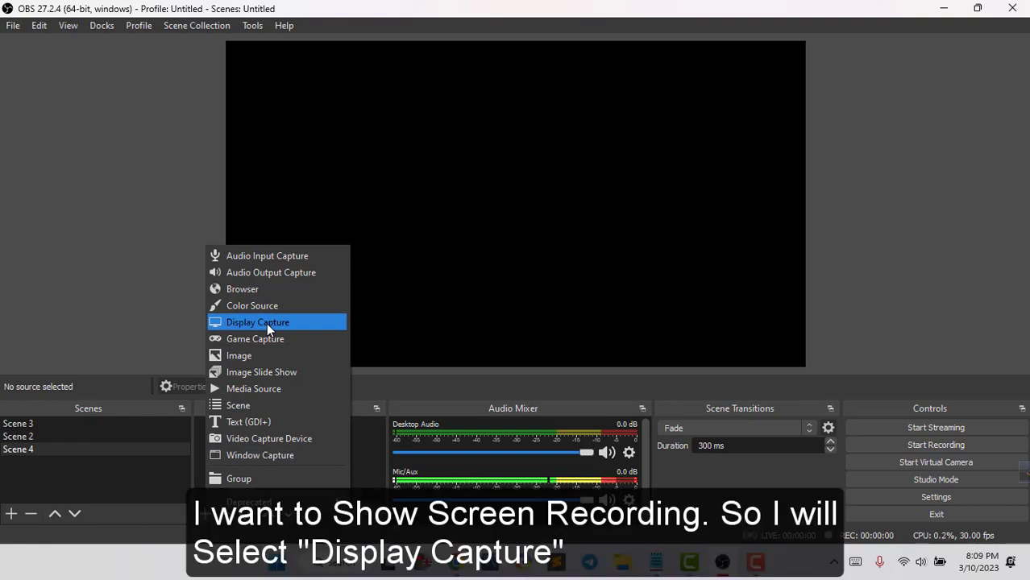
left_click(267, 322)
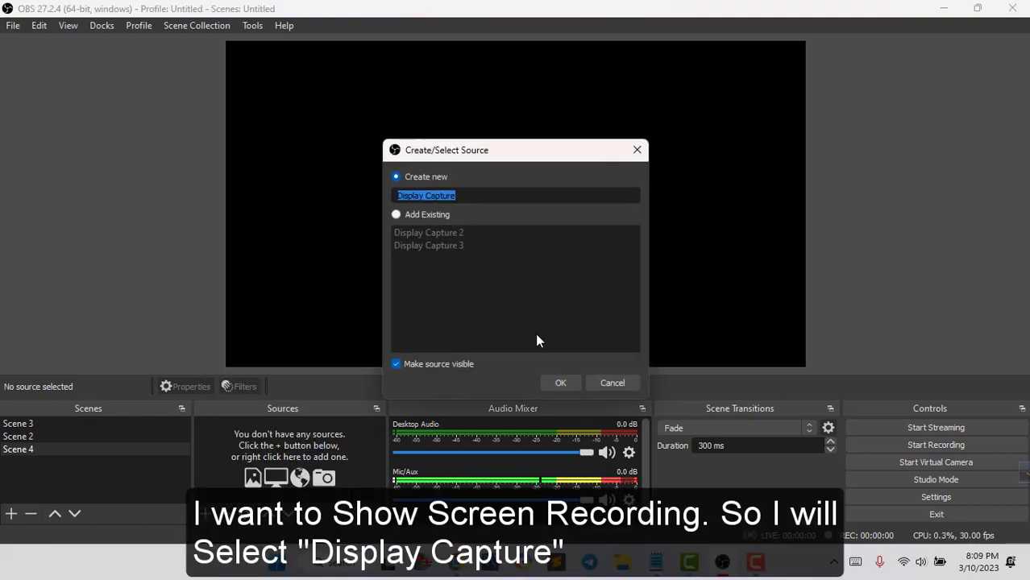
left_click(556, 383)
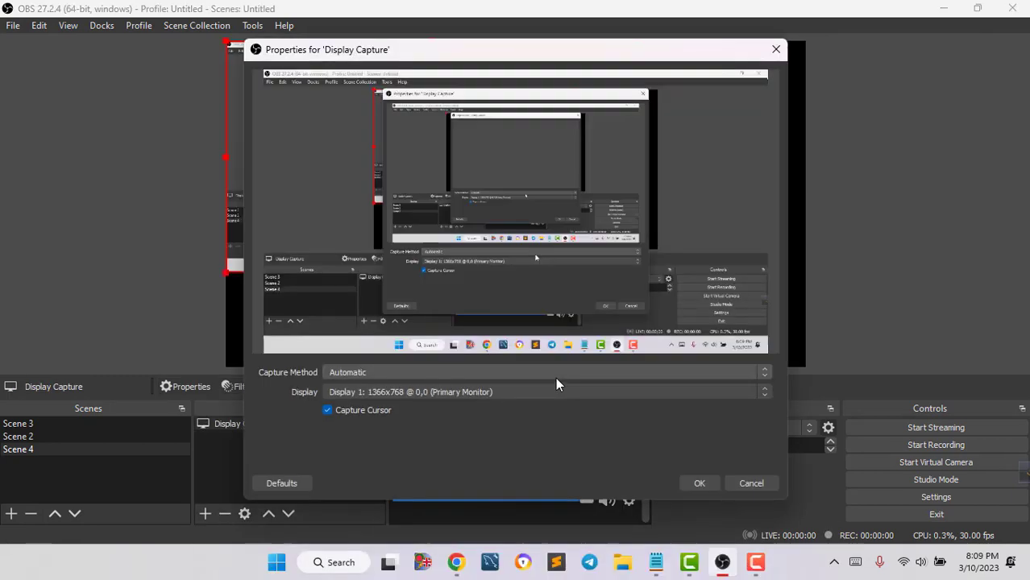
left_click(693, 483)
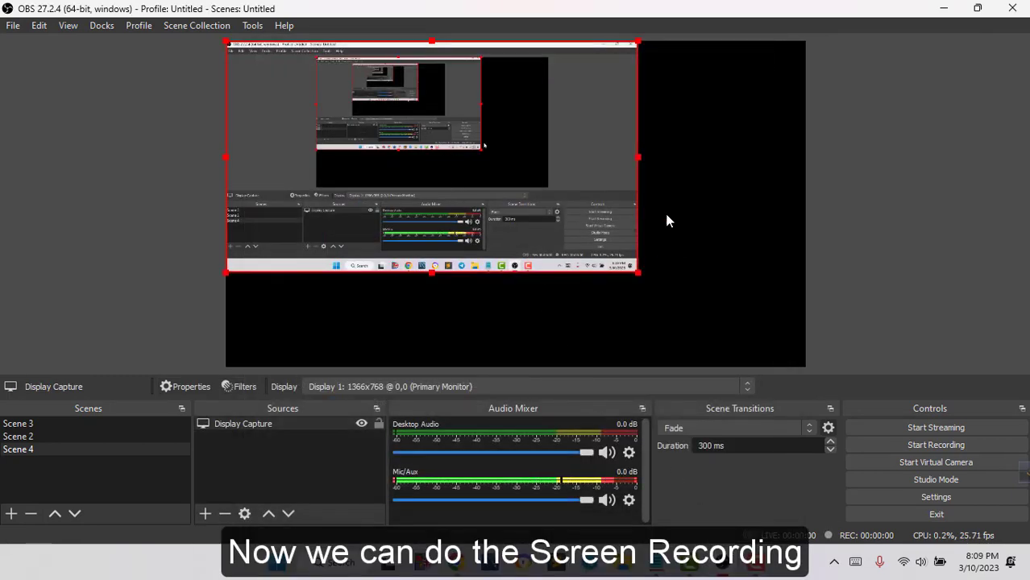
left_click_drag(636, 275, 804, 367)
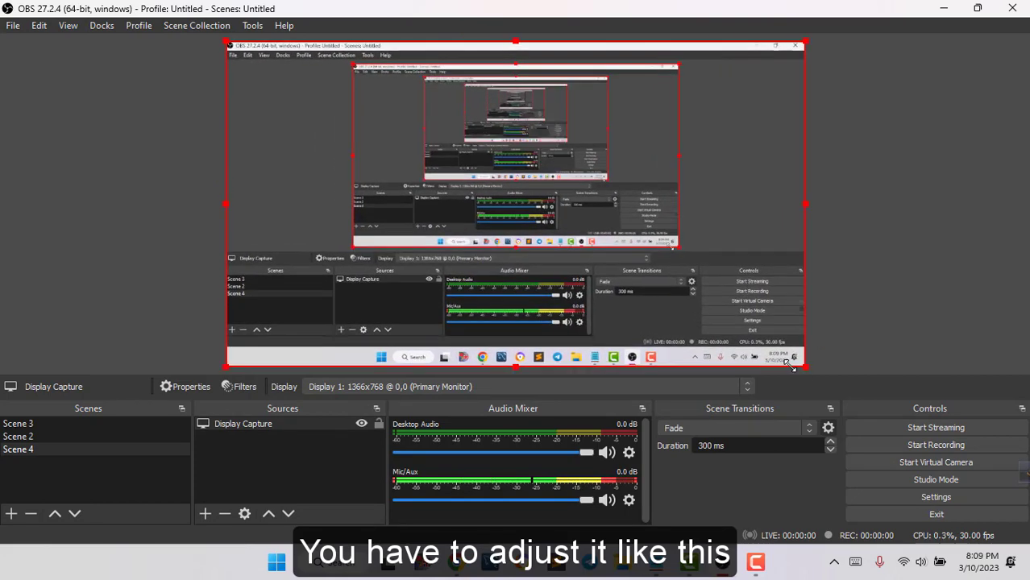
left_click(847, 328)
Look at Scene 3 as the example of a News Update label with scrolling text over the display capture
left_click(23, 425)
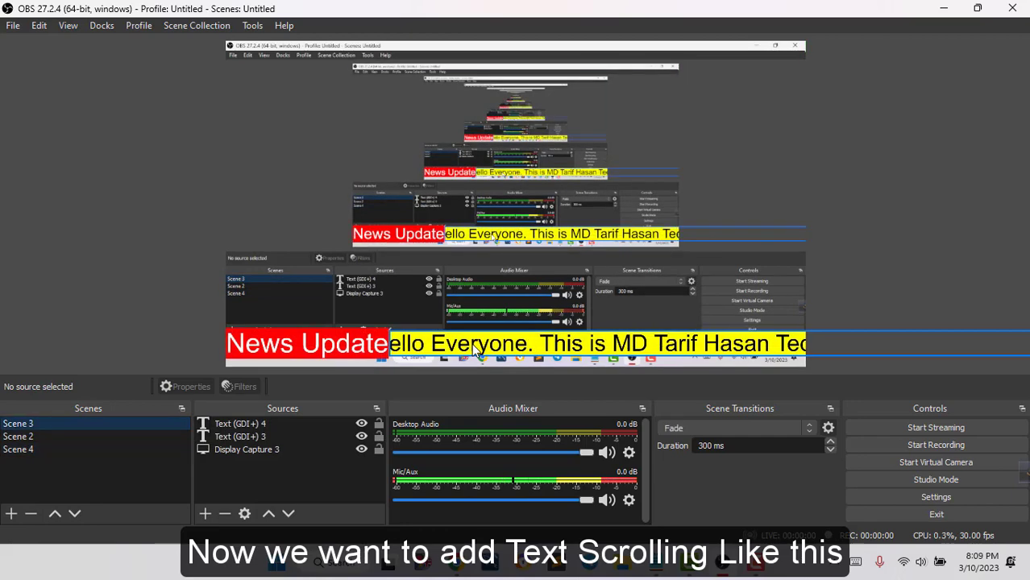
left_click(456, 282)
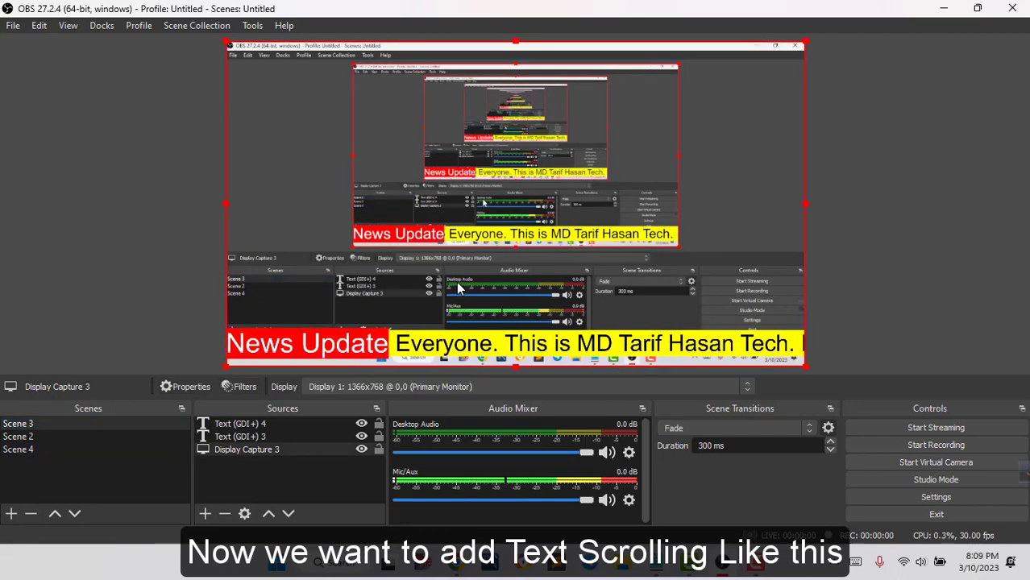
left_click(65, 276)
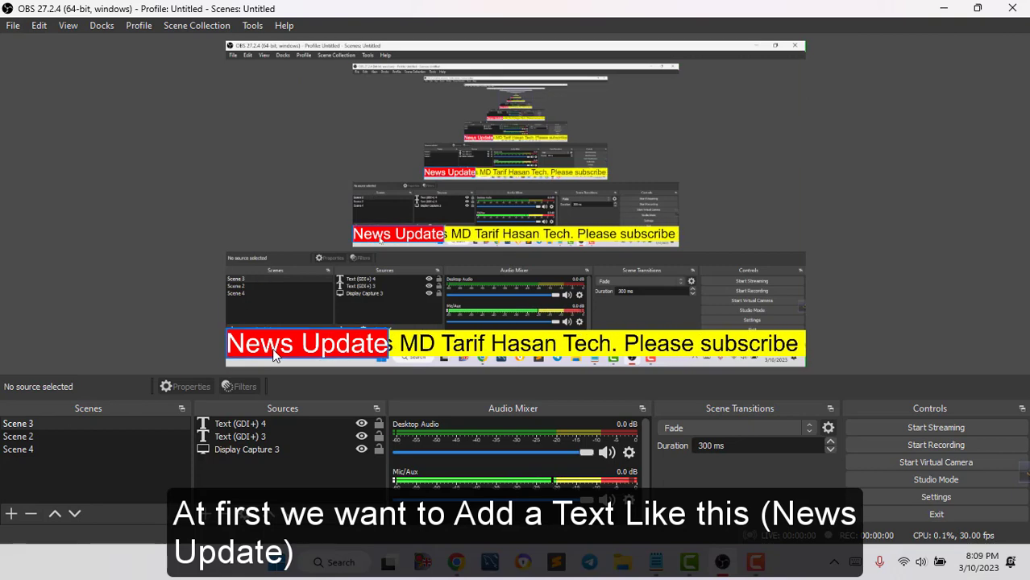
Add a new Text (GDI+) source named "Text 1" to Scene 4
left_click(32, 450)
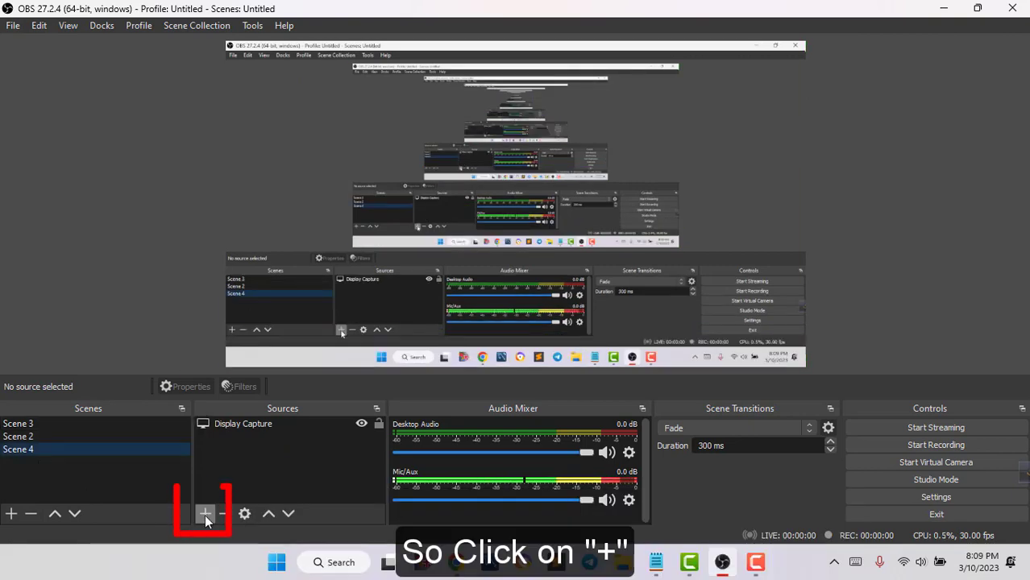
left_click(203, 514)
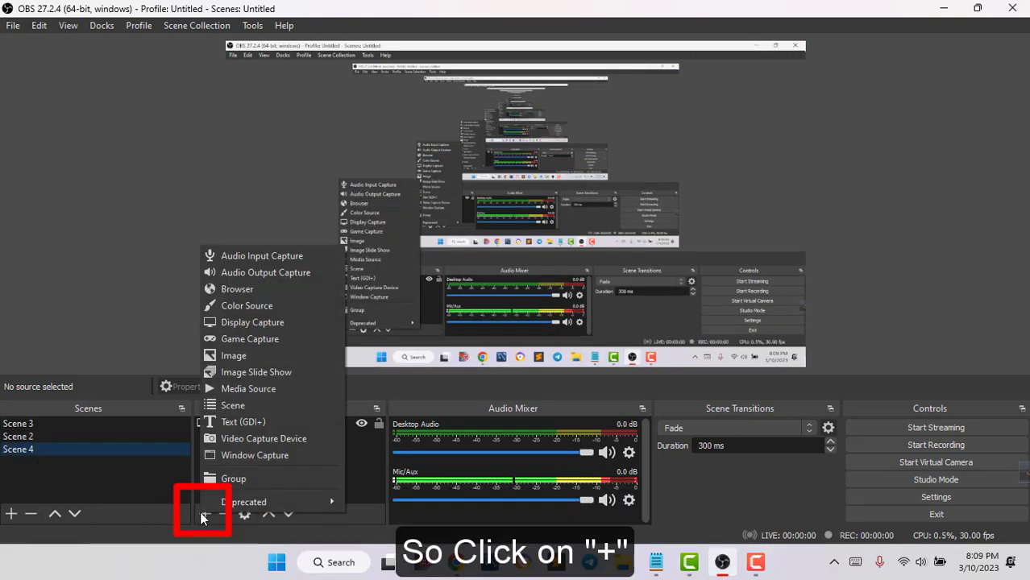
left_click(249, 422)
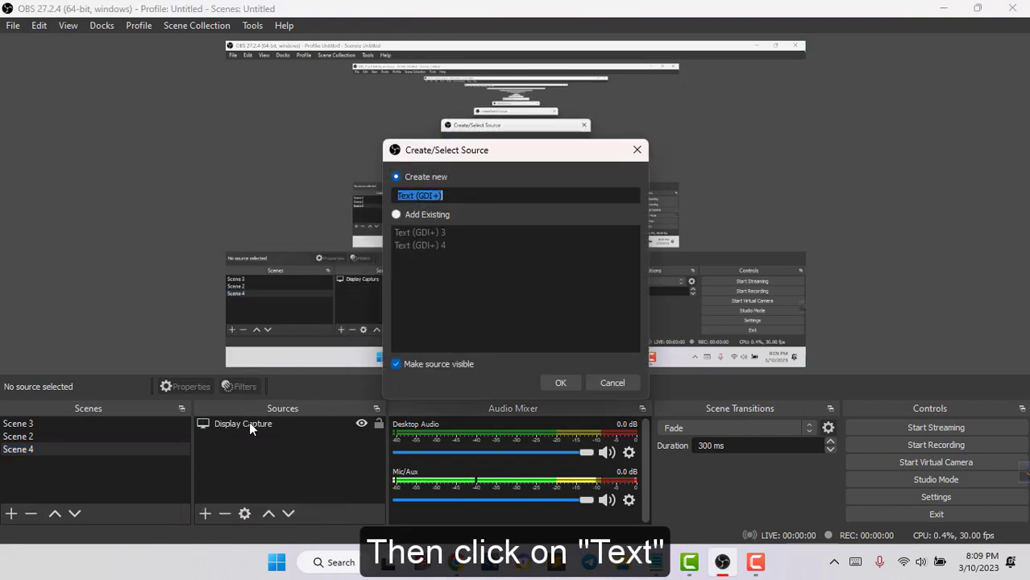
left_click(458, 195)
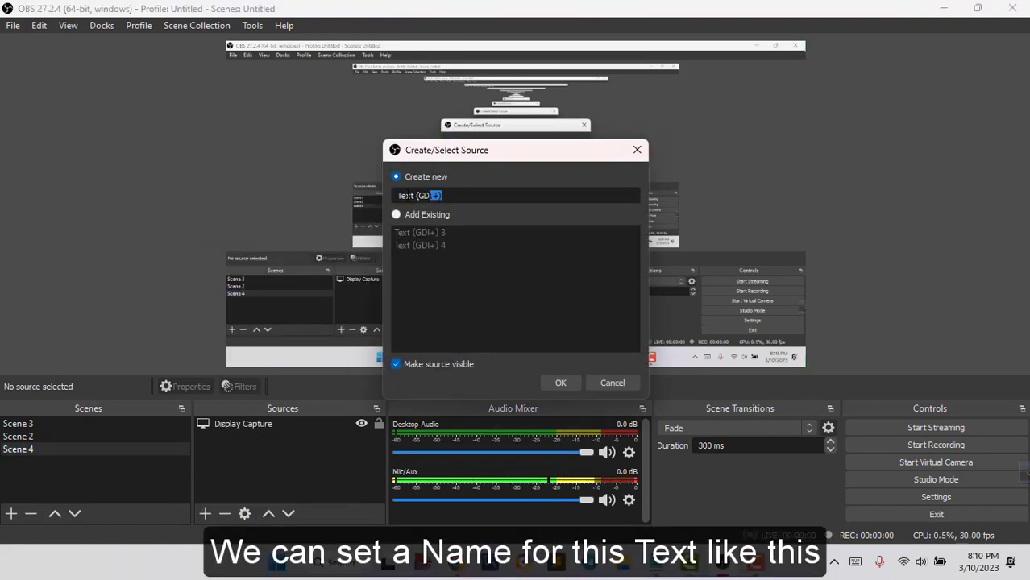
left_click_drag(432, 196, 366, 200)
type("Text 1")
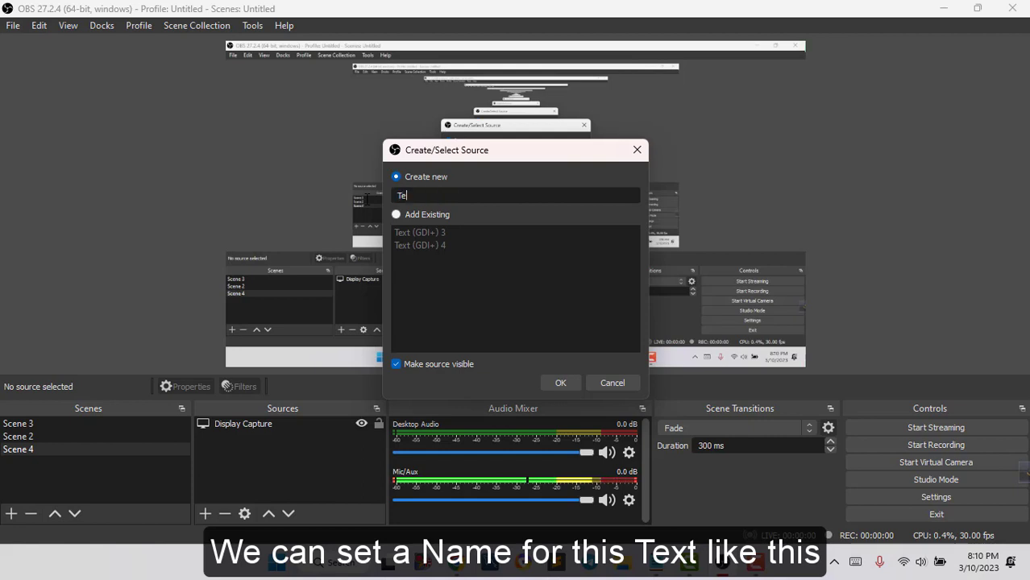
left_click(578, 381)
Enter "News Update" as the text of the Text 1 source
left_click(424, 437)
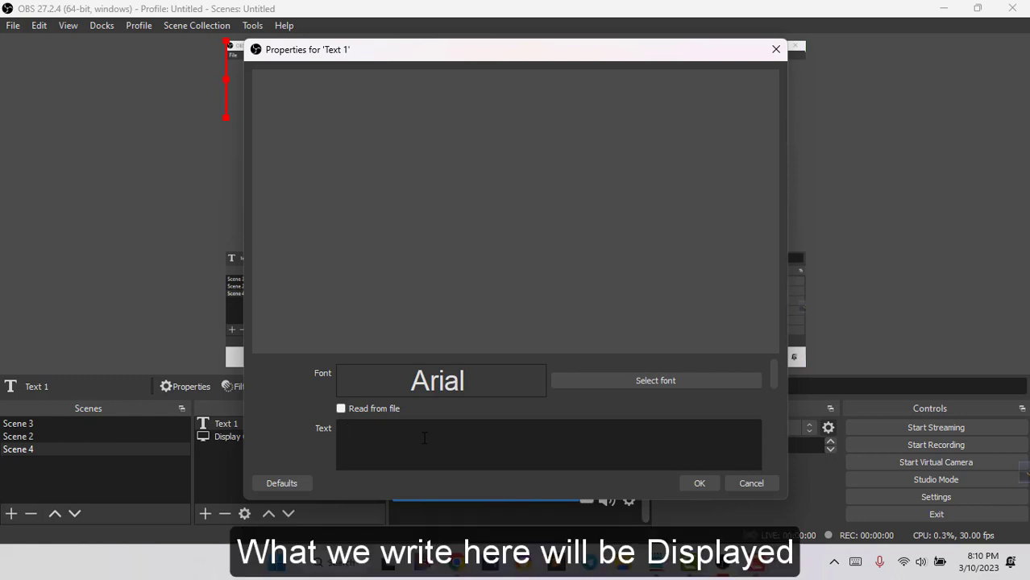
type("N")
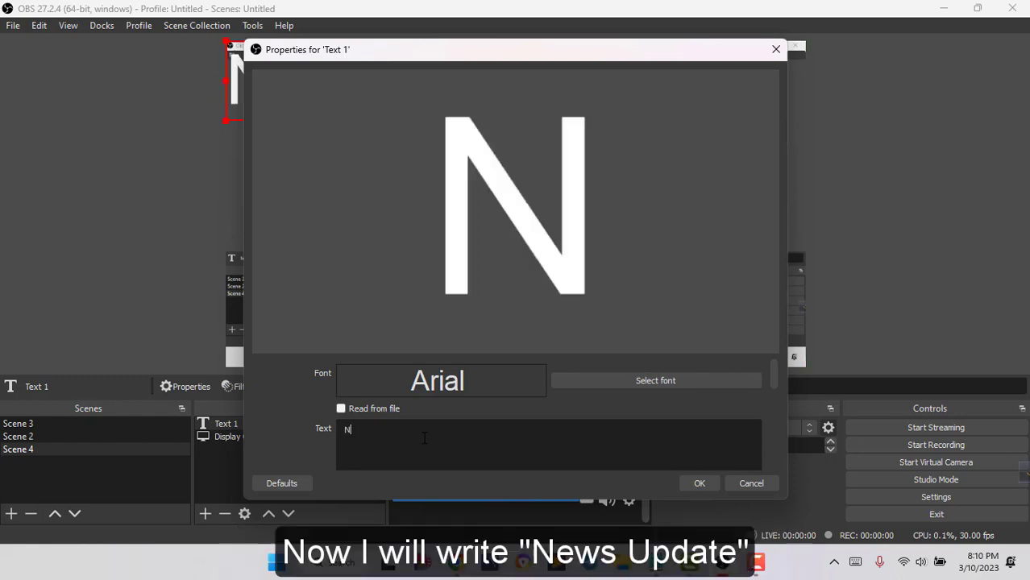
type("ews Update")
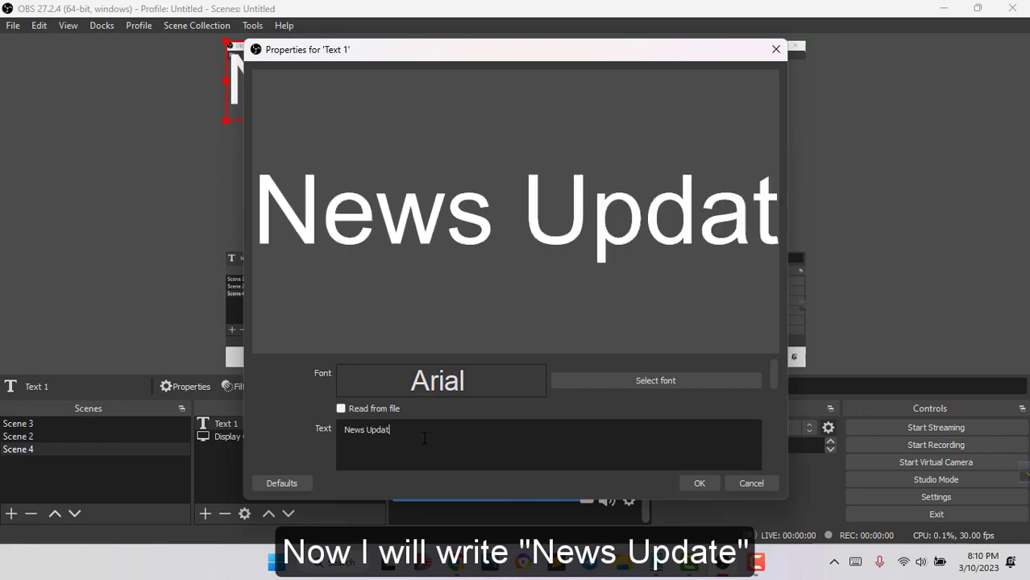
Browse the fonts and font styles available for the News Update text
left_click(629, 379)
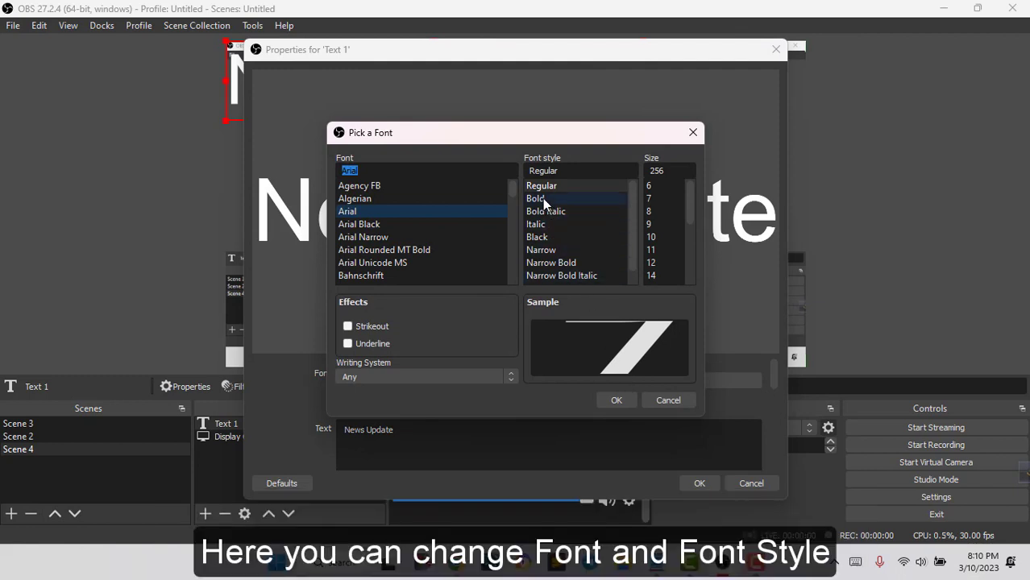
scroll(413, 258, "down", 3)
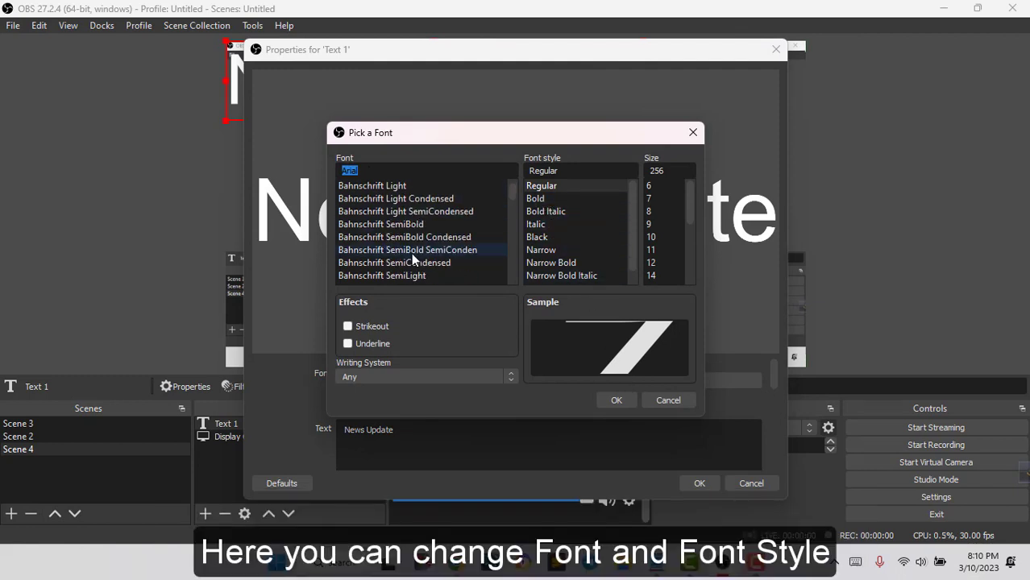
left_click(620, 401)
Give the News Update text a red #ff0000 background and set the background opacity to 100%
scroll(580, 419, "down", 3)
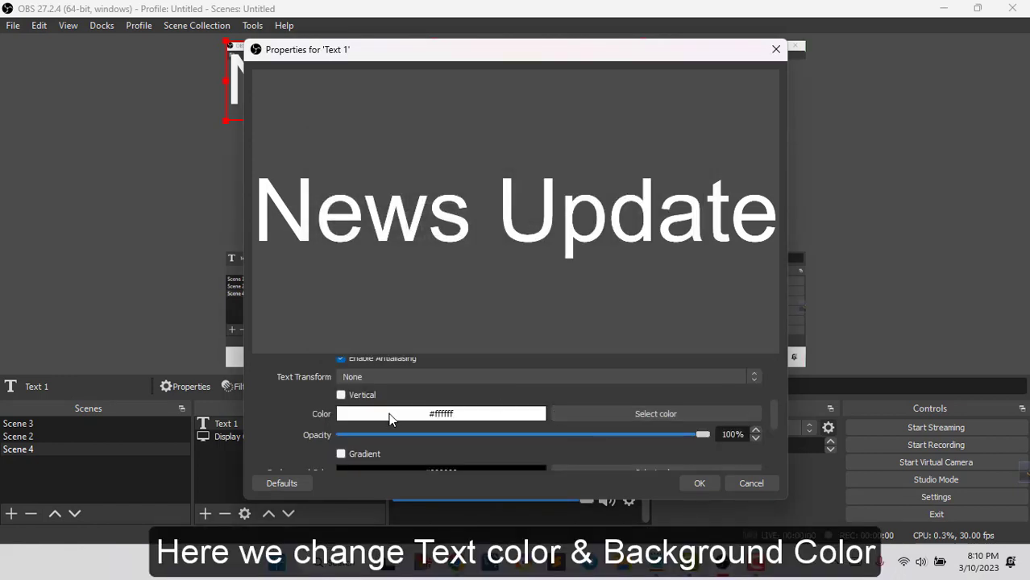
scroll(524, 426, "down", 2)
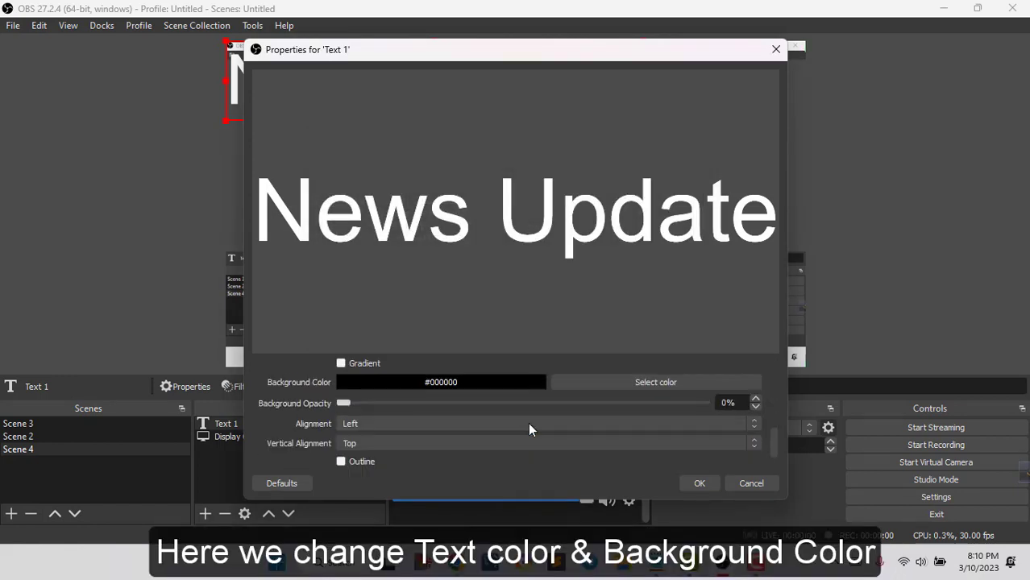
left_click(629, 387)
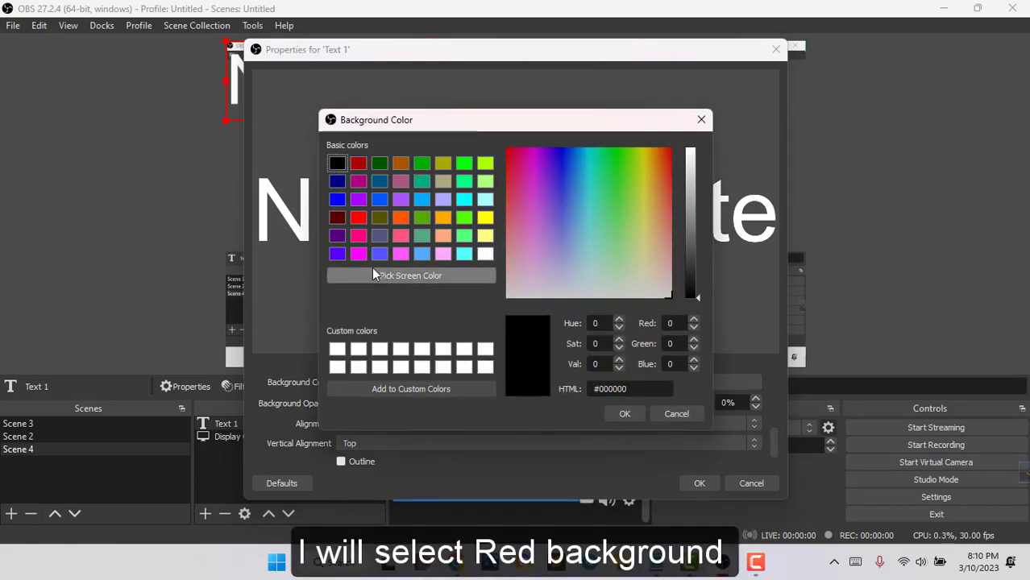
left_click(359, 218)
left_click(626, 414)
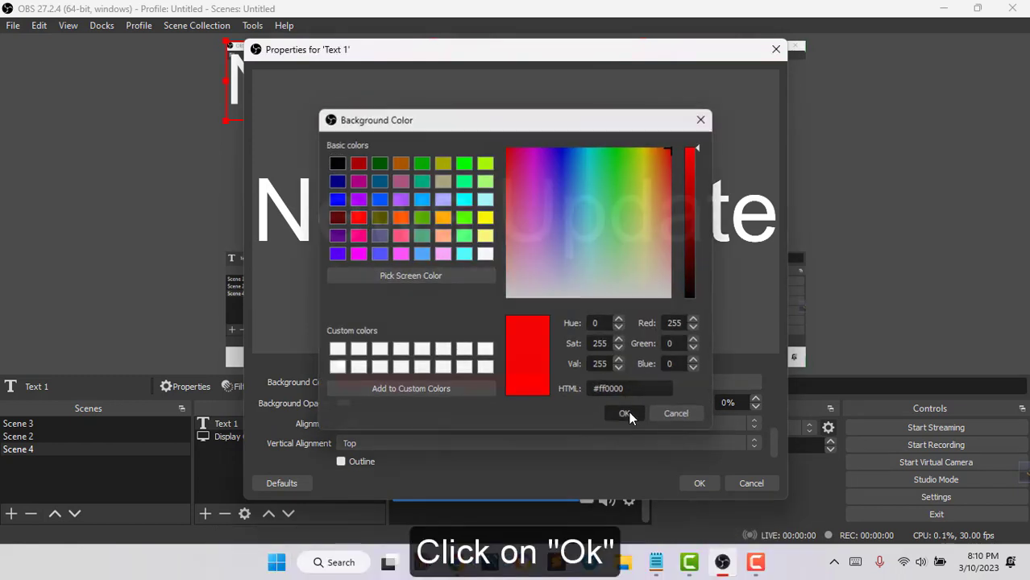
left_click_drag(355, 56, 519, 68)
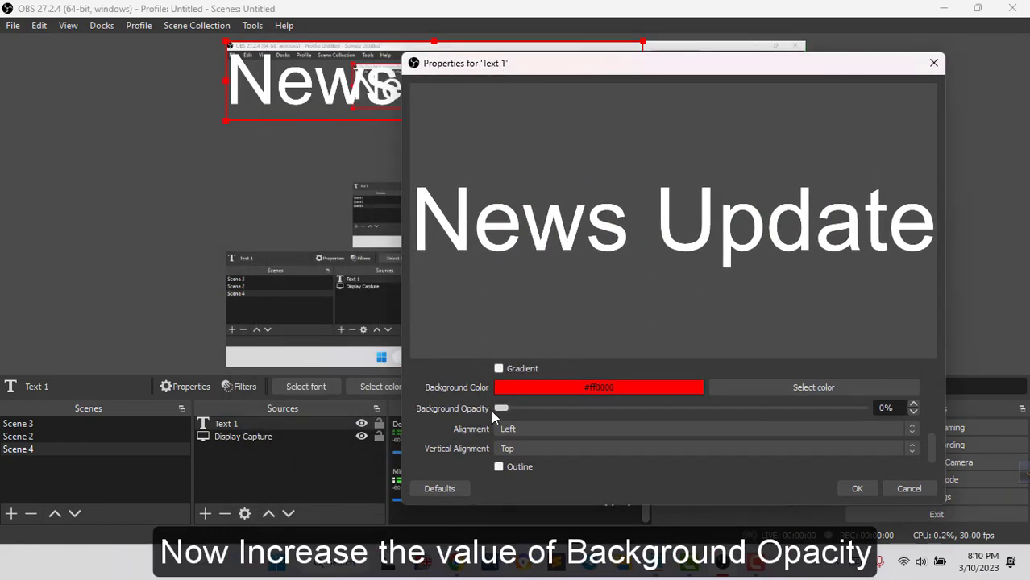
left_click_drag(501, 410, 904, 403)
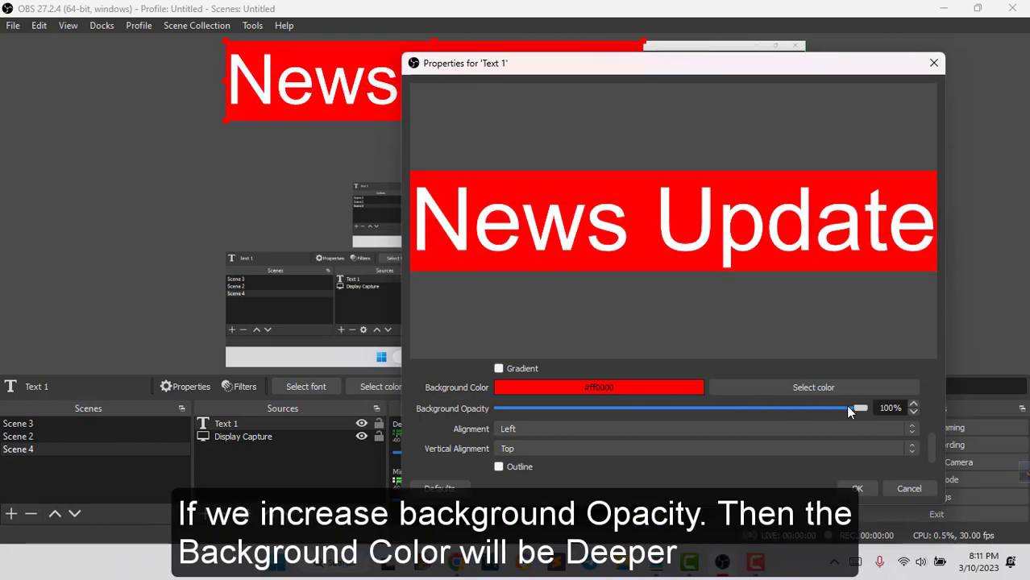
Check the text colour options, accept white #ffffff for the News Update text and apply the source properties
scroll(745, 476, "up", 3)
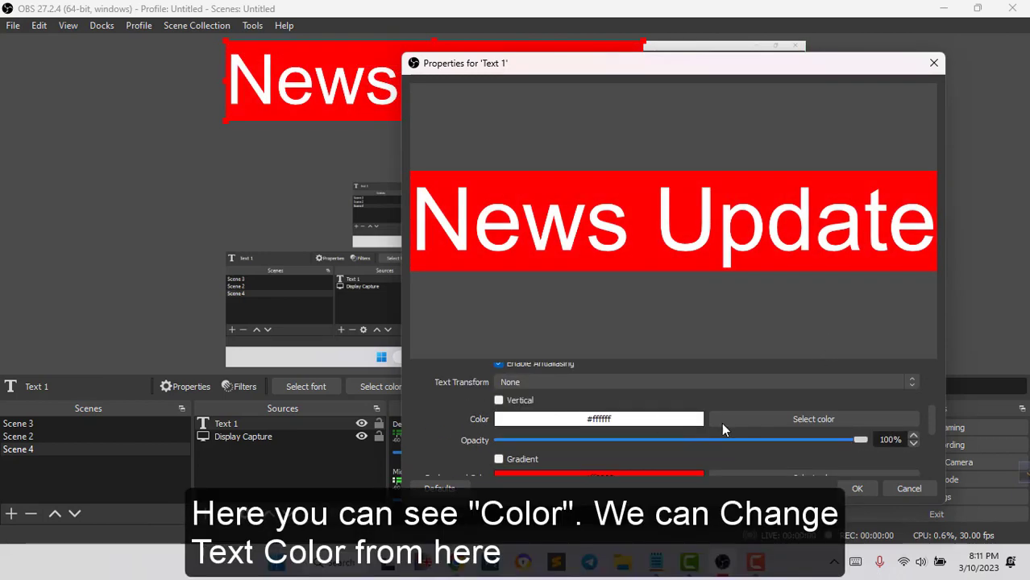
left_click(735, 424)
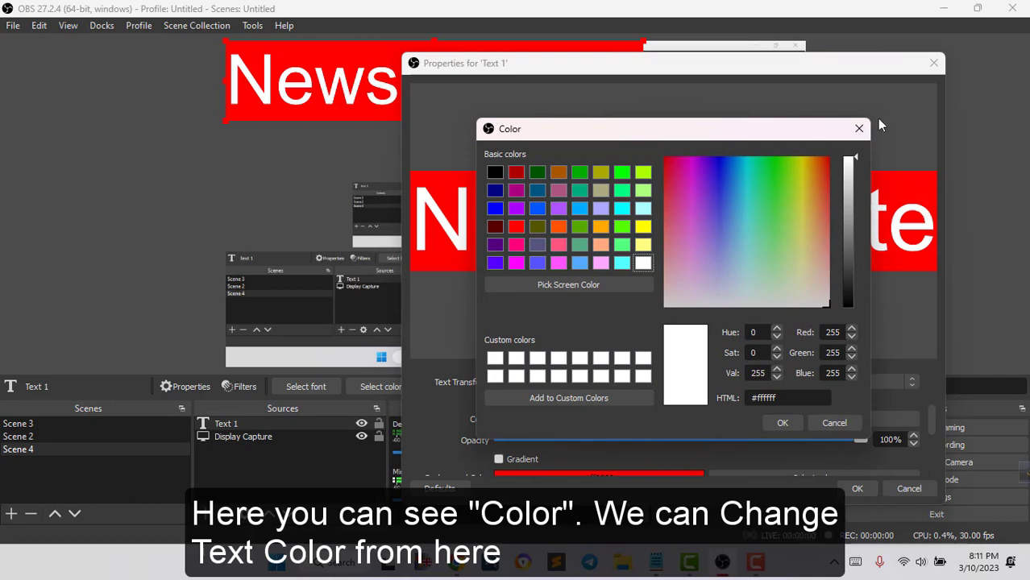
left_click(859, 128)
scroll(568, 427, "up", 1)
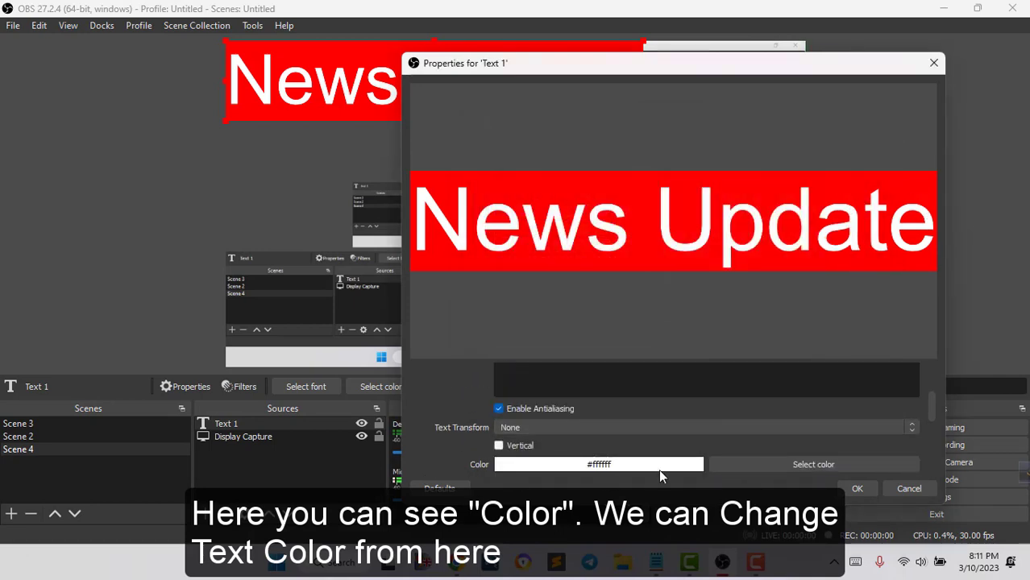
left_click(793, 459)
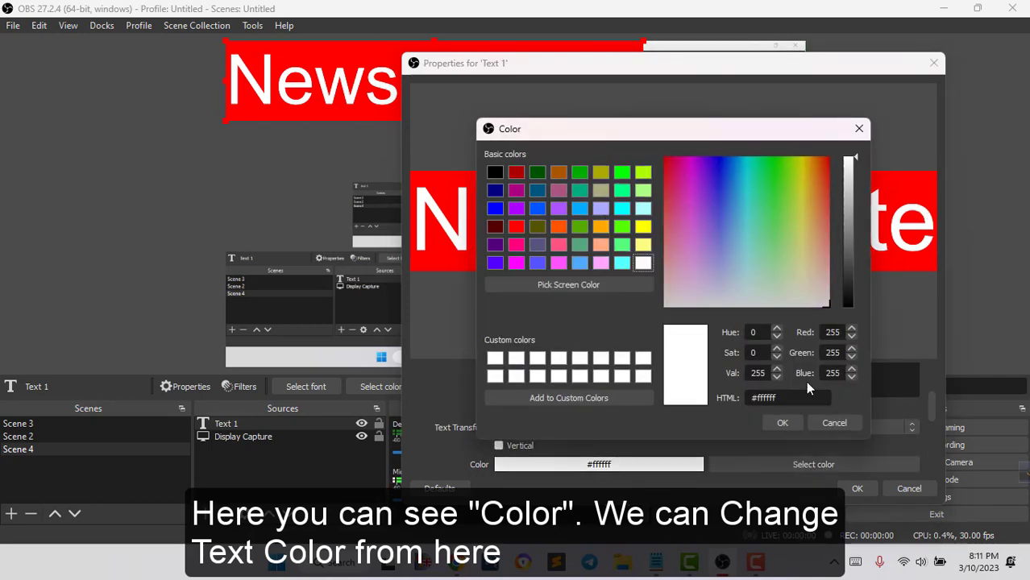
left_click(782, 423)
left_click(855, 488)
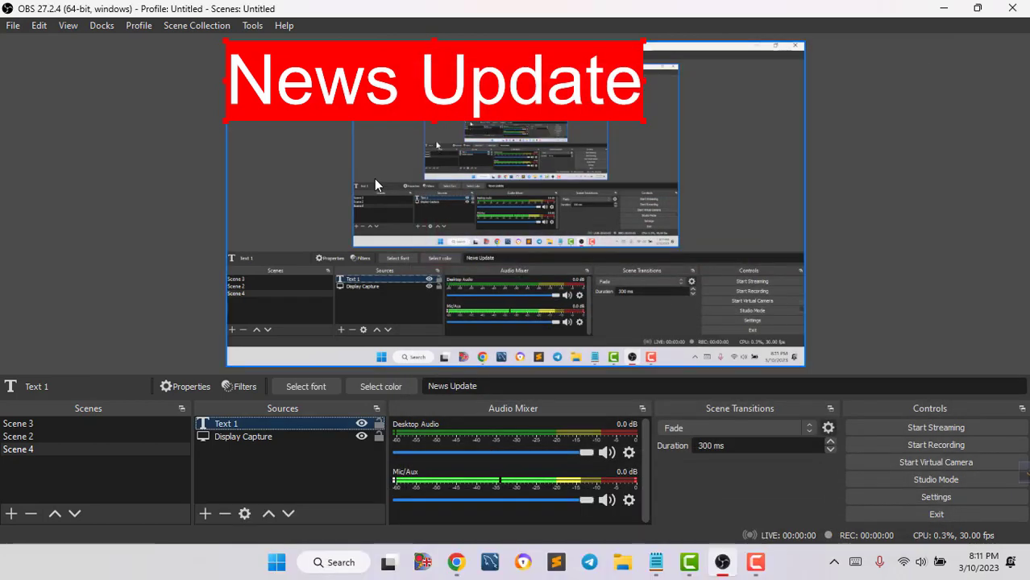
Shrink the News Update label and place it in the lower-left corner of the canvas
left_click_drag(645, 43, 400, 340)
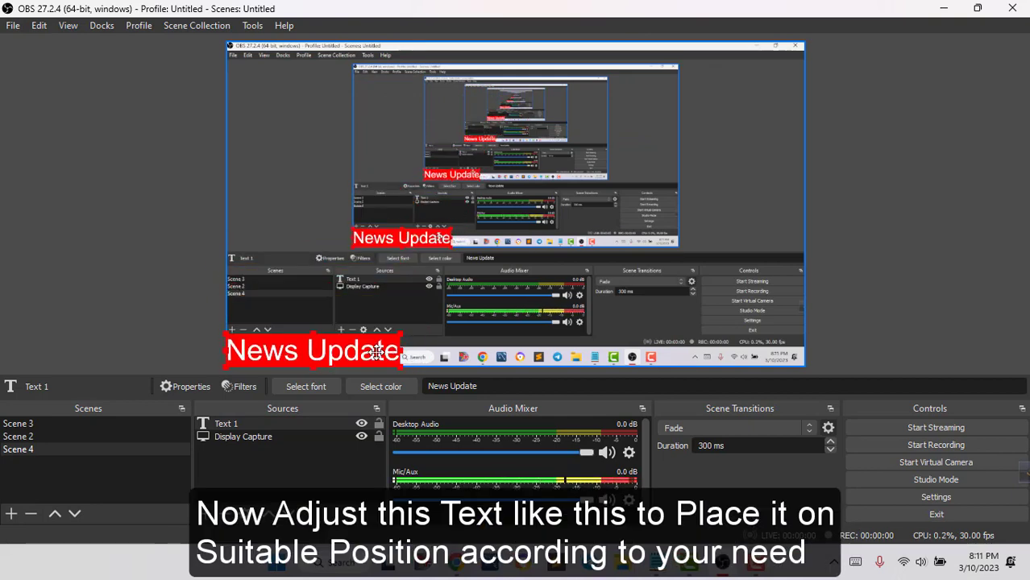
left_click(142, 300)
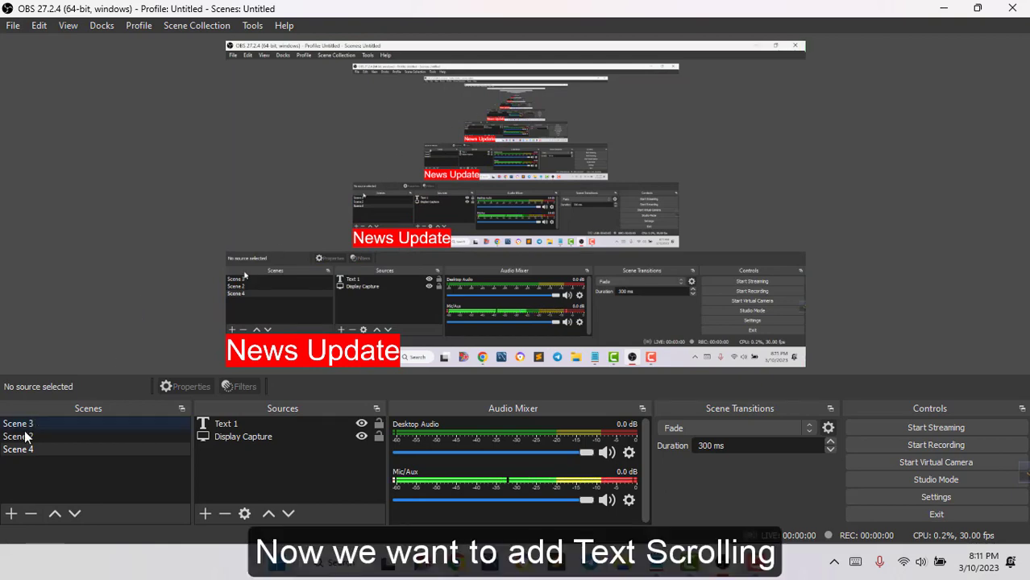
Check the finished ticker in Scene 3, return to Scene 4 and add a new Text (GDI+) source named text 2
left_click(28, 424)
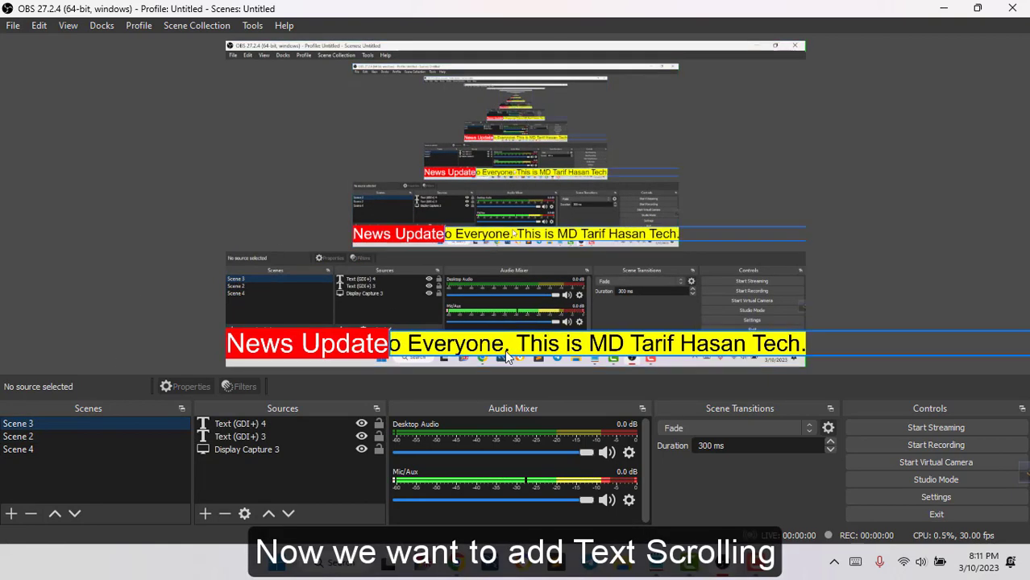
left_click(36, 450)
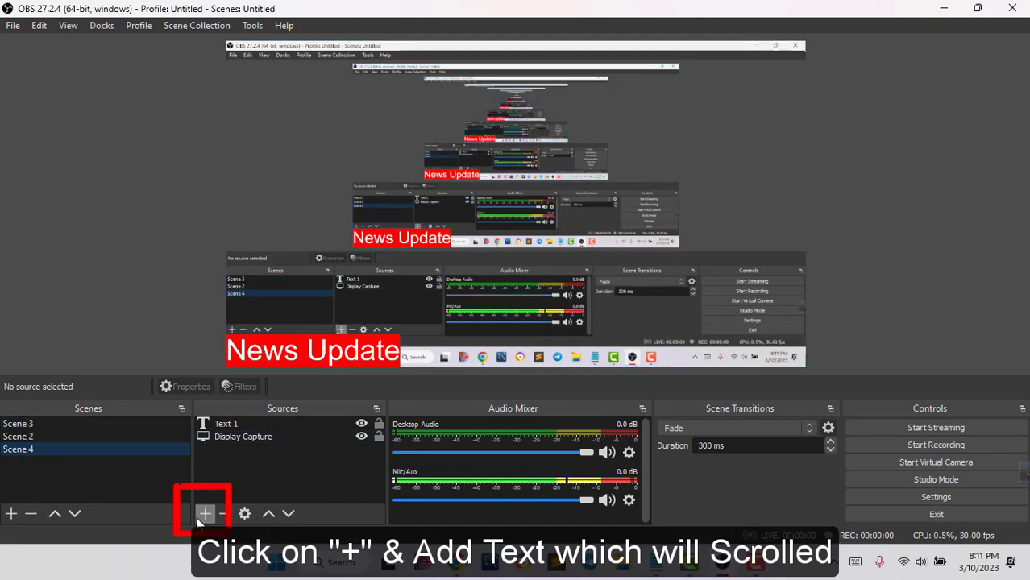
left_click(203, 515)
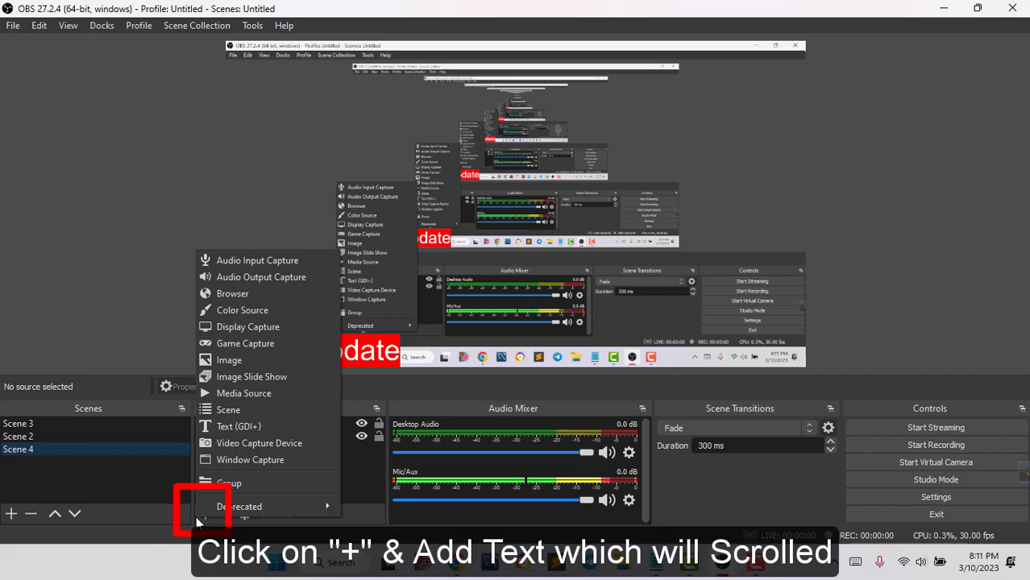
left_click(251, 429)
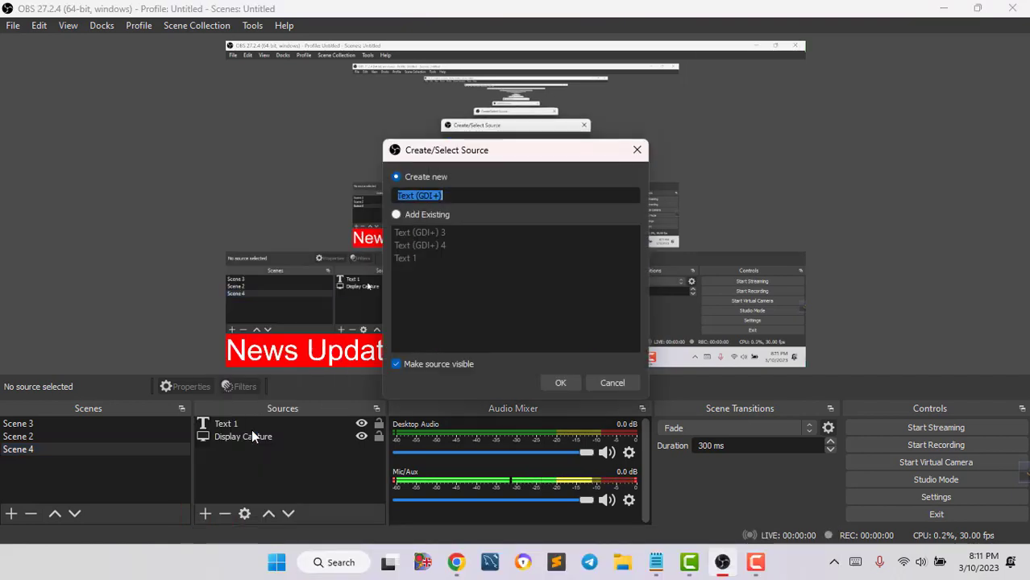
type("text 2")
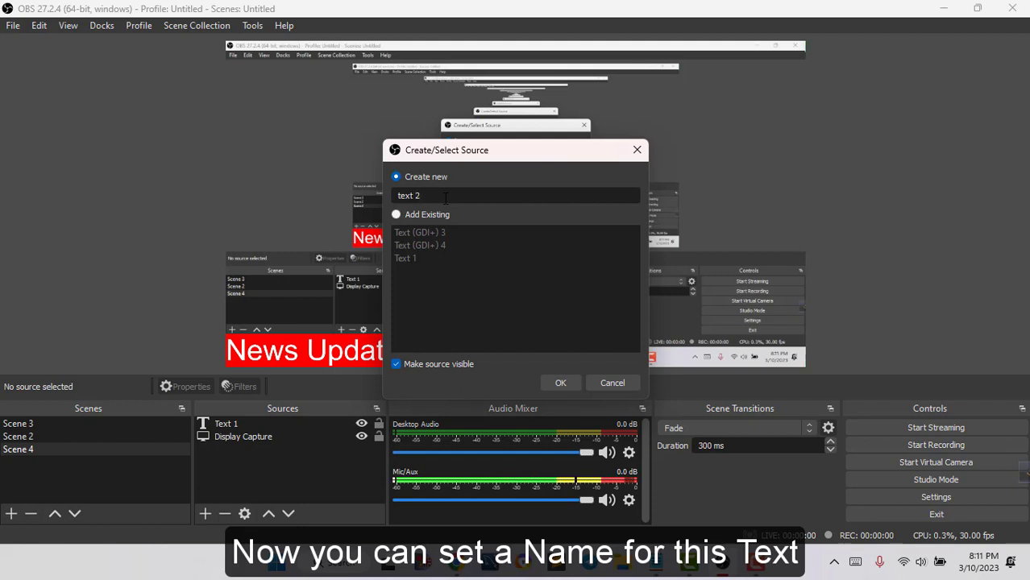
key("Return")
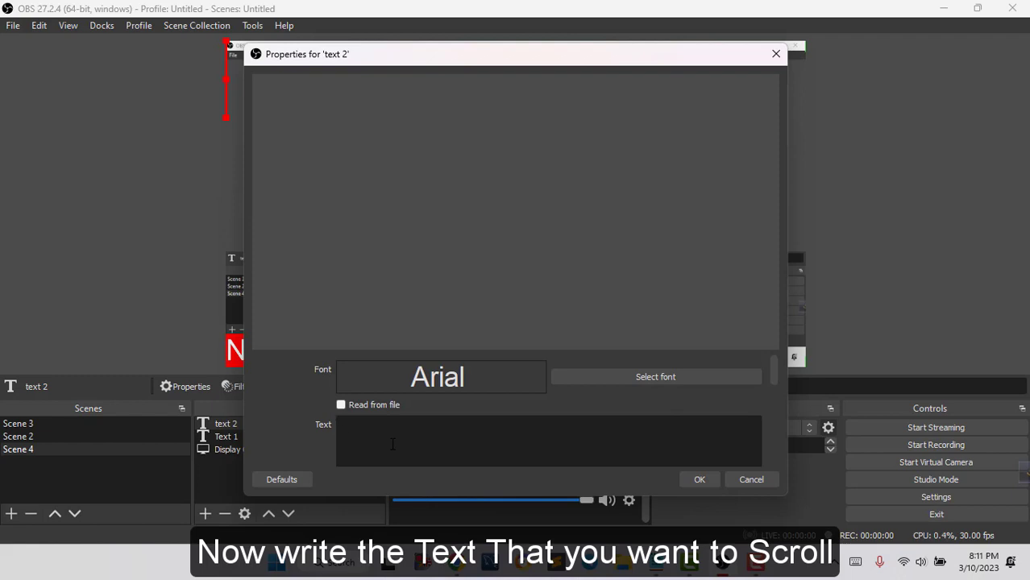
Write the ticker message introducing the channel by name, followed by "Please subscribe my channel. Stay with us."
type("T")
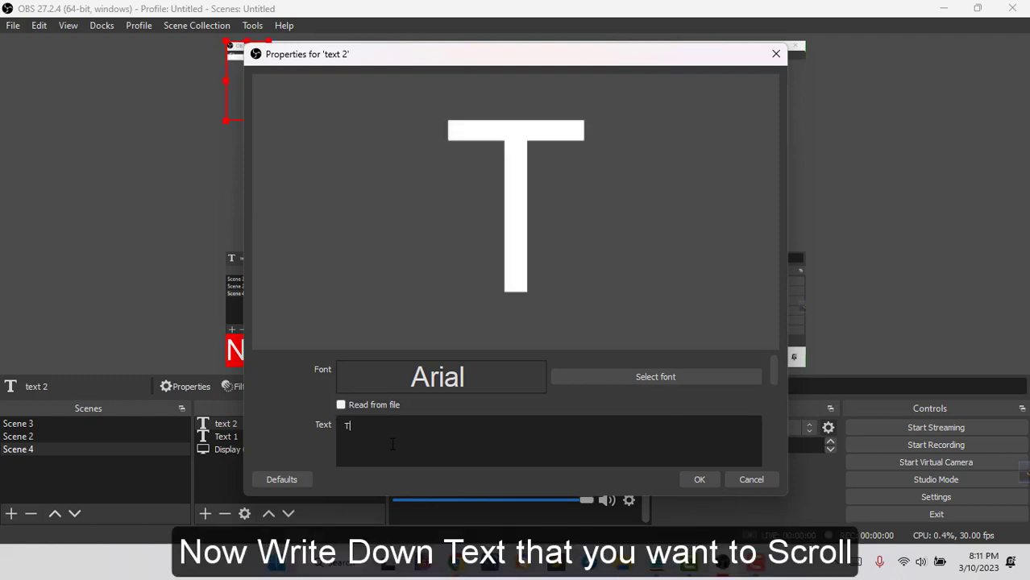
type("his is MD")
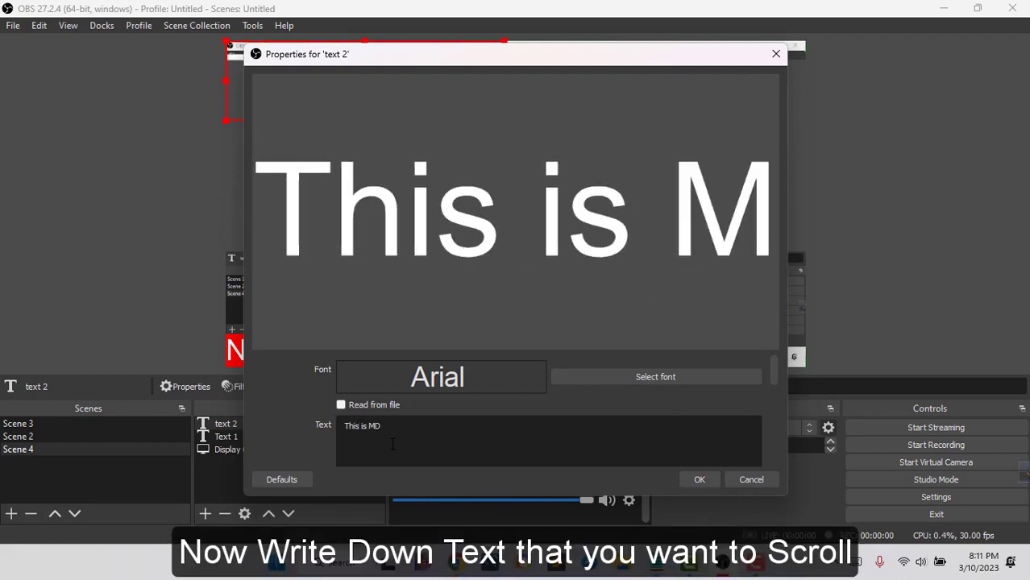
type(" TARIF HASAN TECH. Please subscribe my channel. Stay with us")
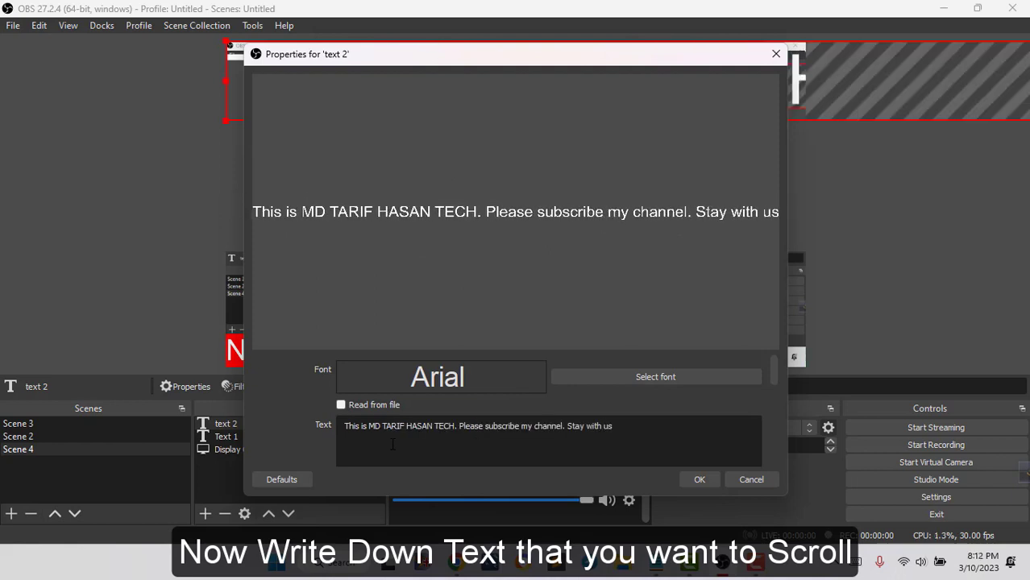
type(".")
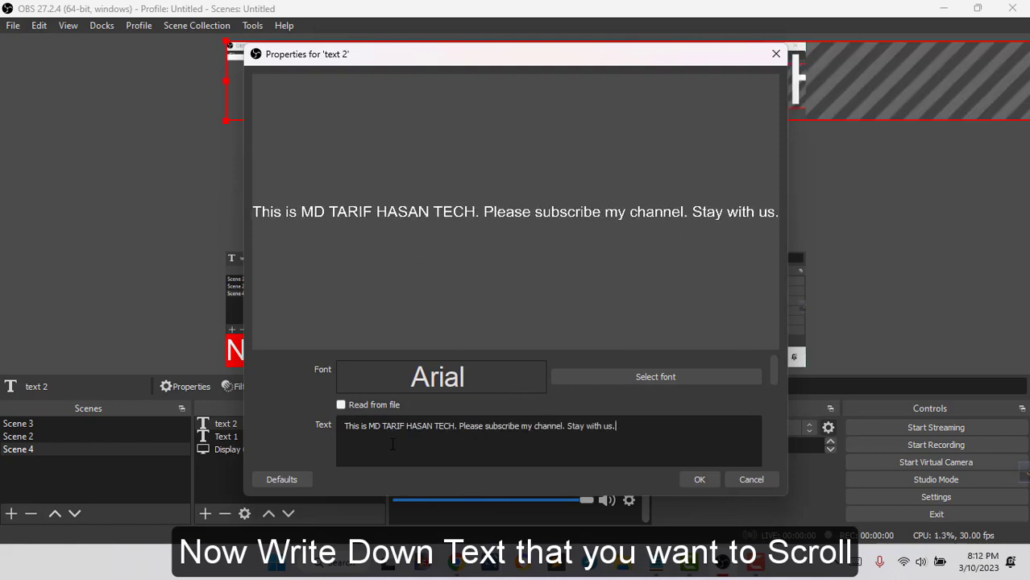
Give the ticker text a yellow #ffff00 background and set the background opacity to 100%
scroll(636, 460, "down", 5)
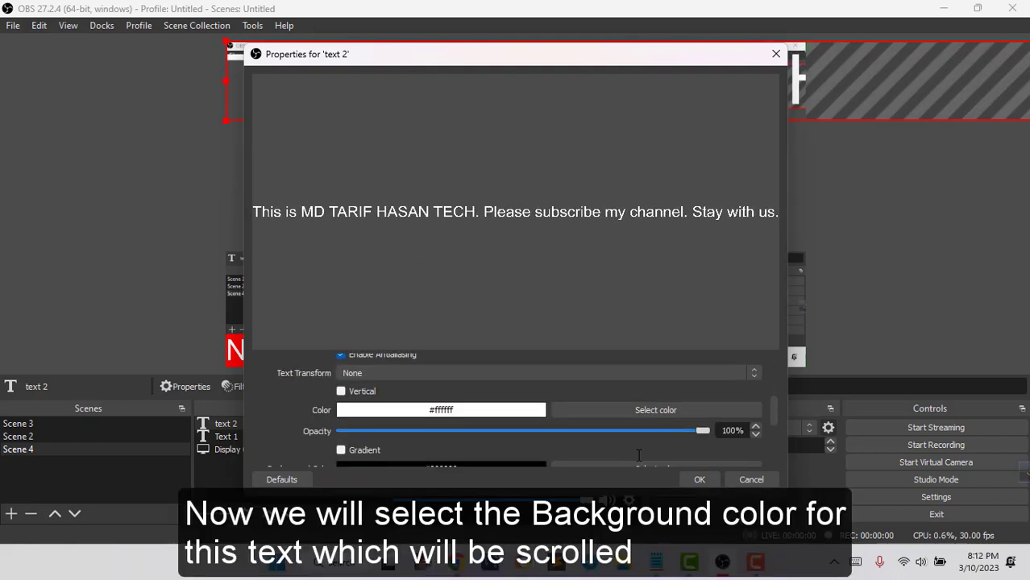
scroll(629, 451, "down", 1)
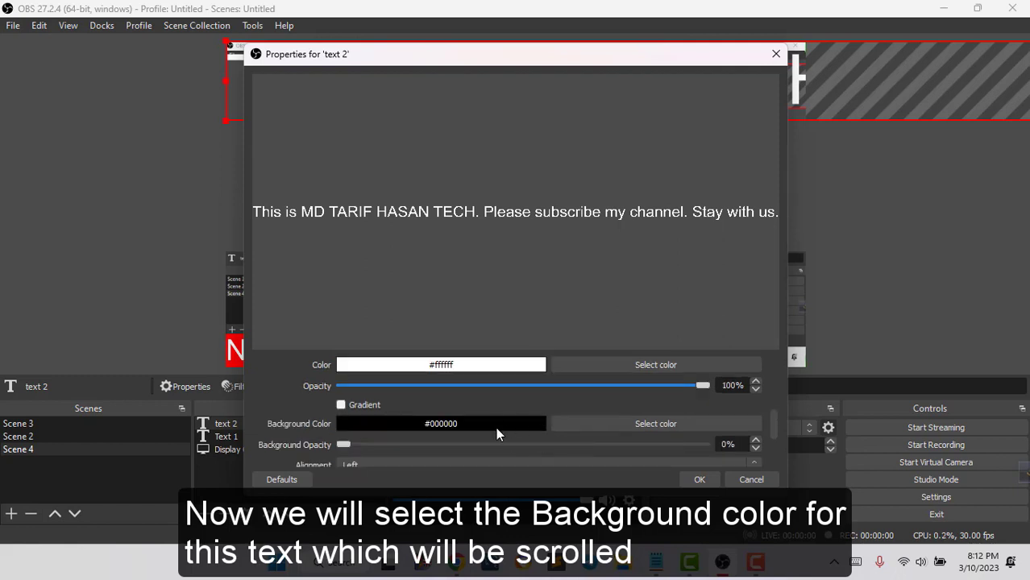
scroll(477, 413, "down", 1)
left_click(617, 376)
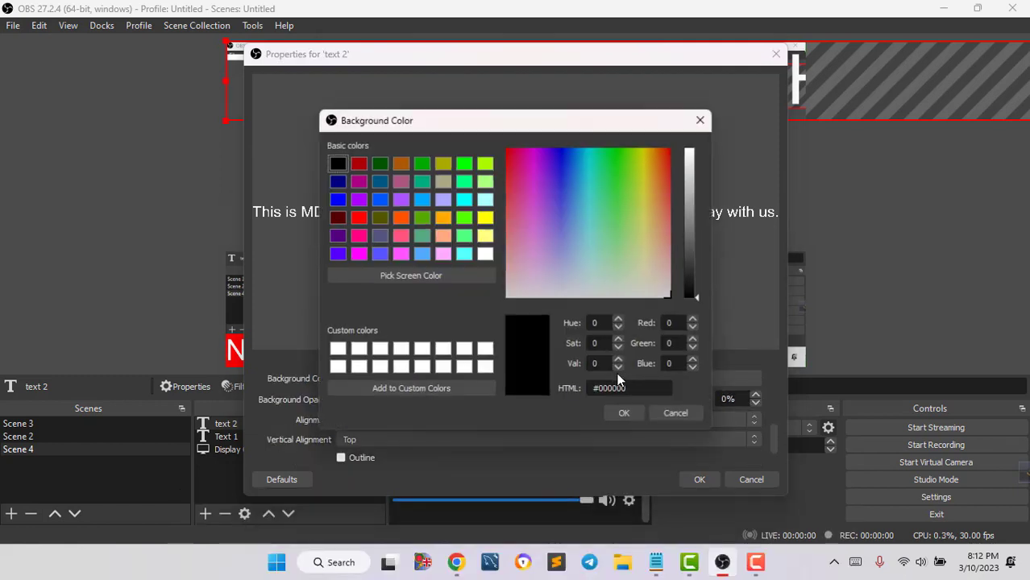
left_click(488, 216)
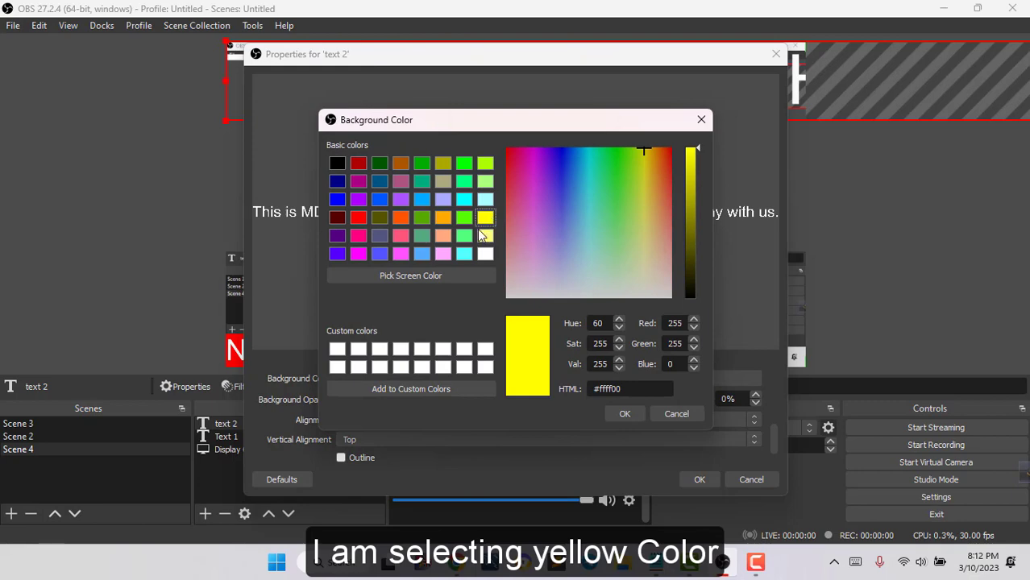
left_click(626, 413)
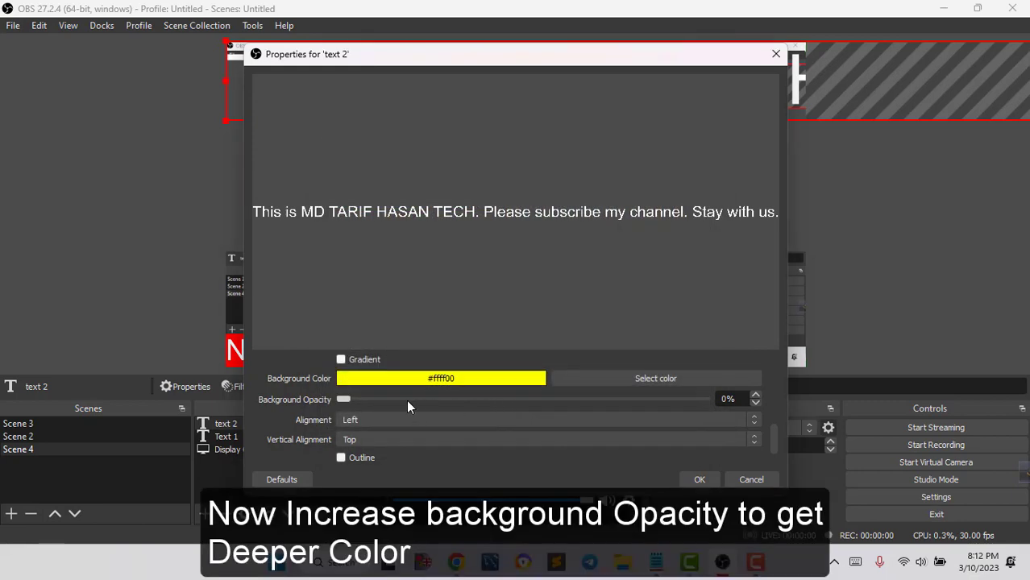
left_click_drag(344, 400, 722, 409)
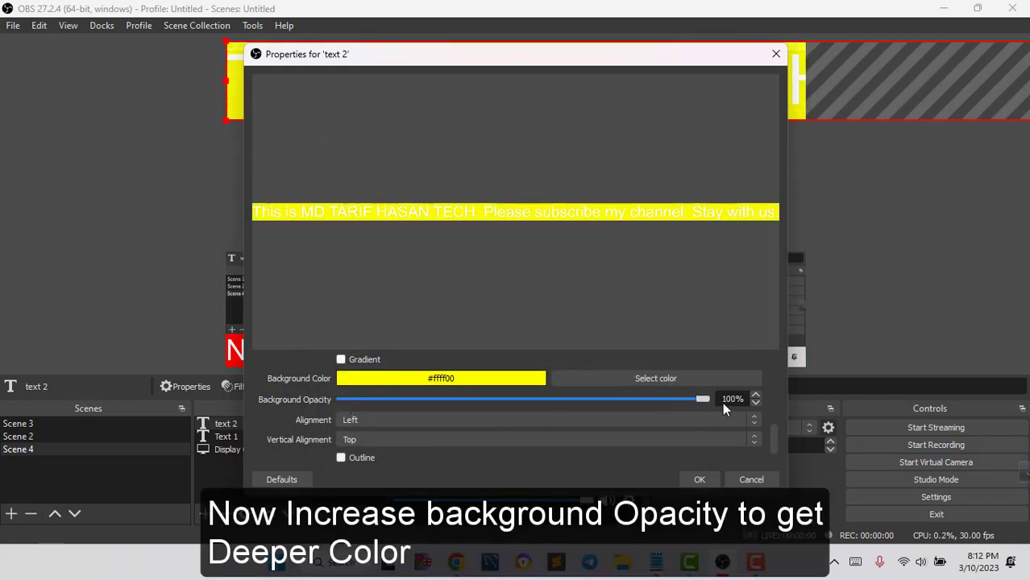
Set the ticker text colour to black #000000 and apply the source properties
scroll(605, 408, "up", 2)
left_click(613, 409)
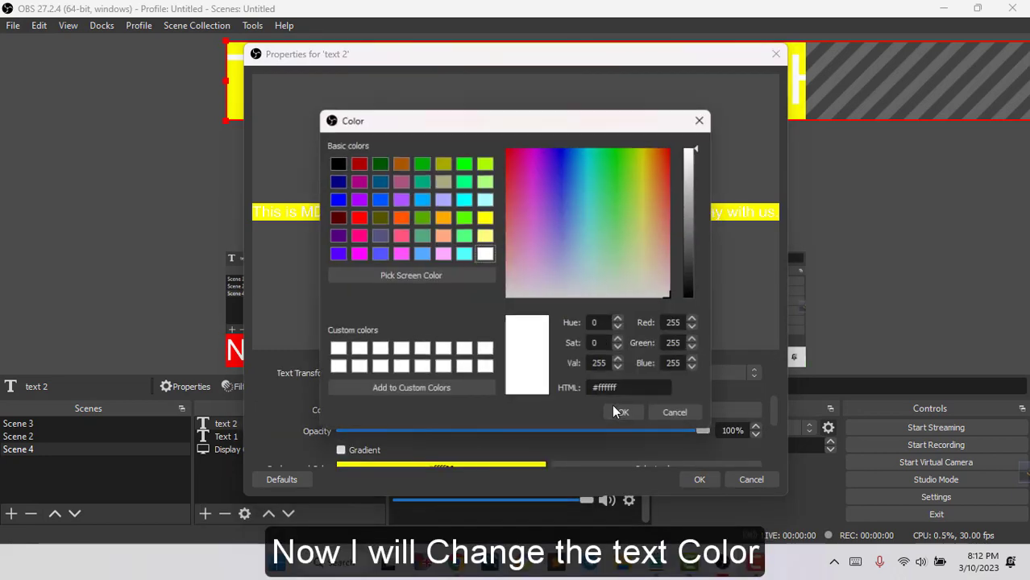
left_click(337, 163)
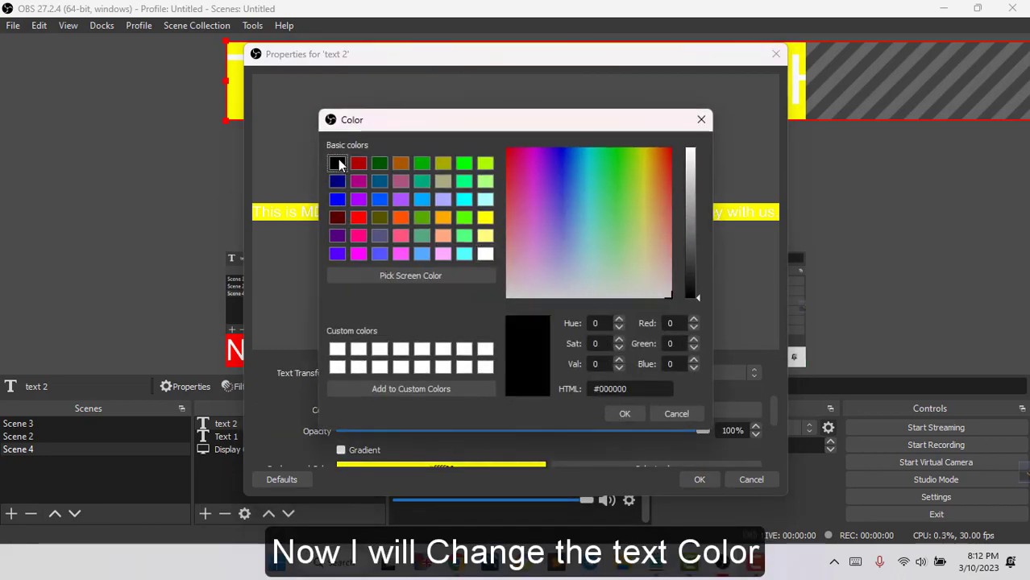
left_click(633, 413)
left_click(698, 480)
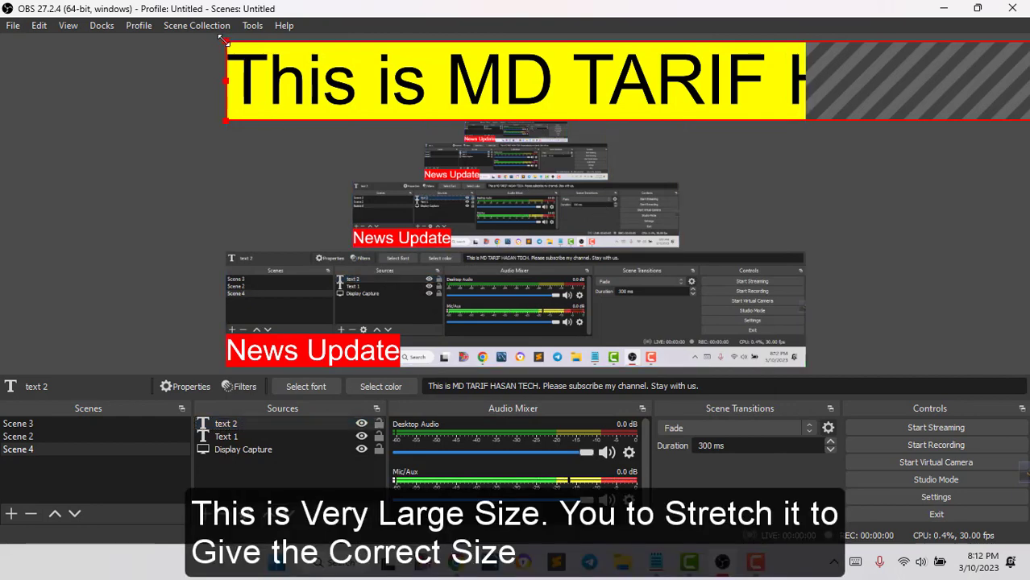
Shrink the yellow ticker and place it along the canvas's lower edge, directly beside the News Update label
left_click_drag(227, 44, 412, 42)
left_click_drag(476, 125, 340, 216)
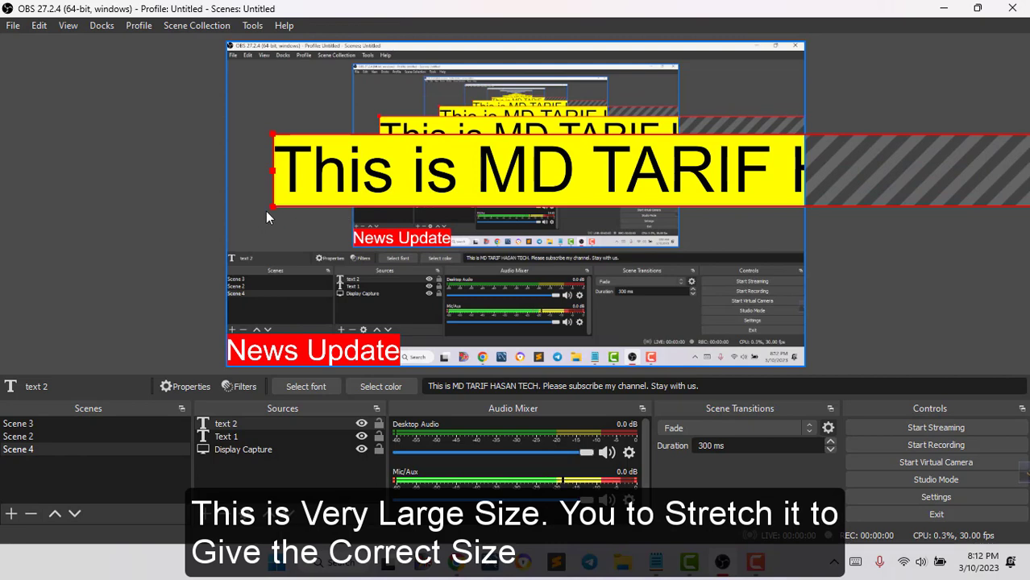
left_click_drag(271, 208, 611, 262)
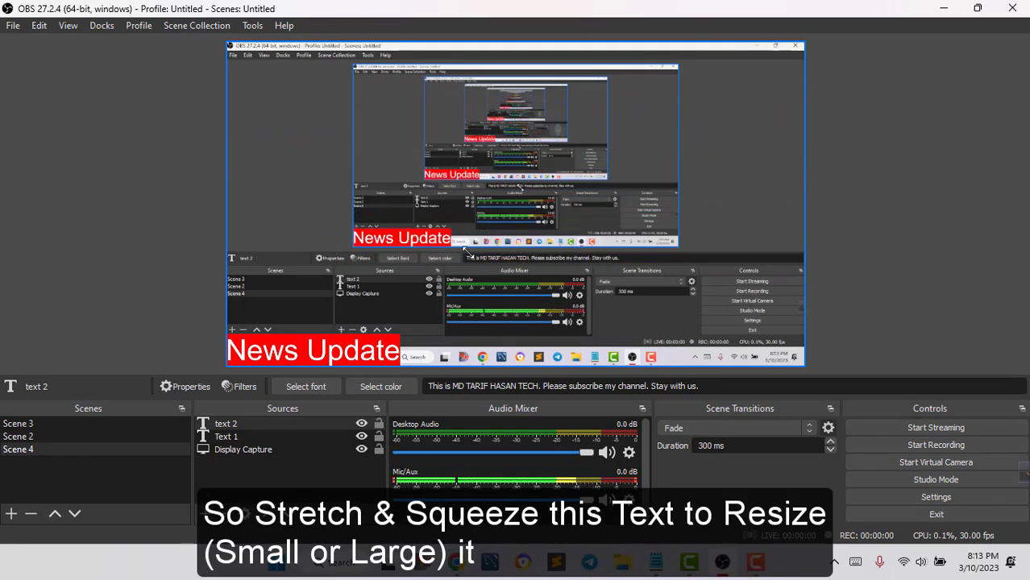
left_click_drag(465, 252, 331, 229)
left_click_drag(428, 216, 424, 355)
Raise the News Update label and the yellow ticker slightly, keep them aligned side by side, and shrink the ticker a little
left_click_drag(340, 349, 337, 333)
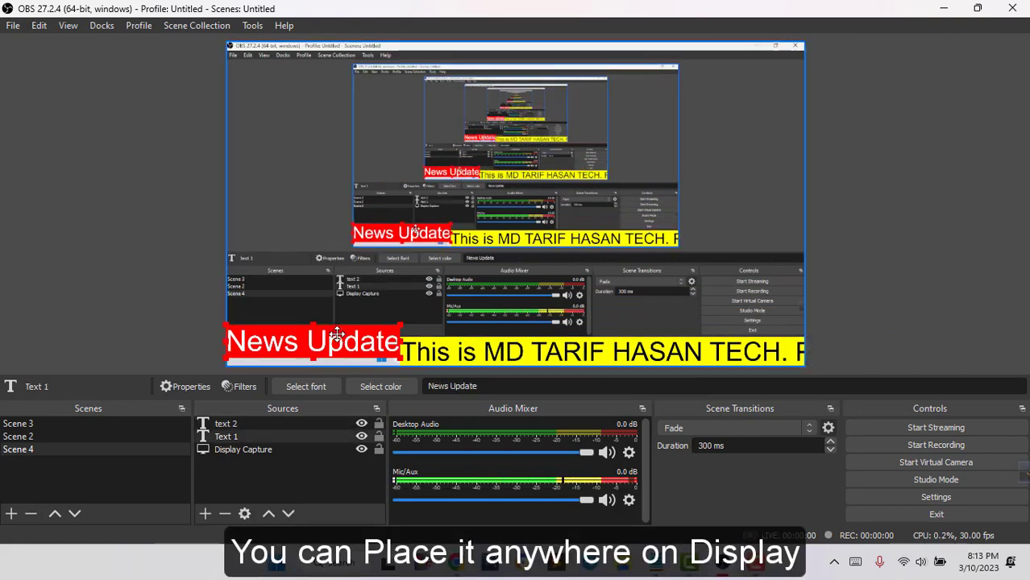
left_click(219, 336)
left_click_drag(499, 352, 500, 340)
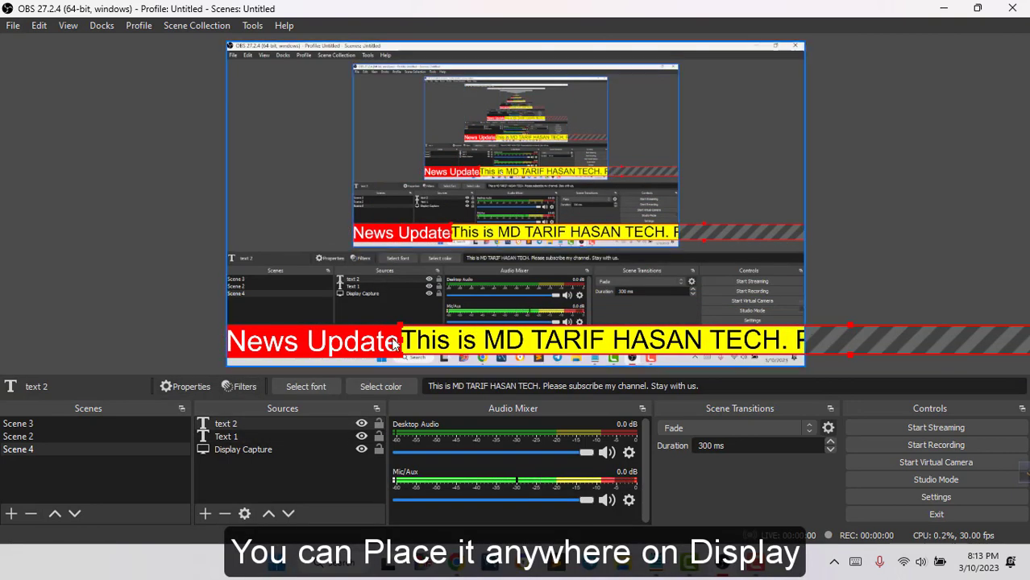
left_click(89, 311)
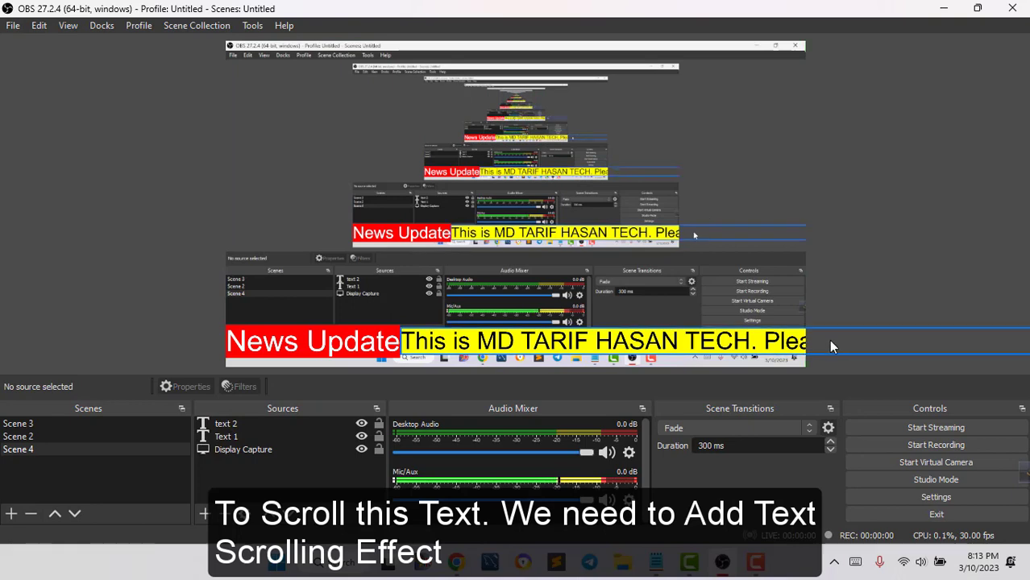
left_click(494, 342)
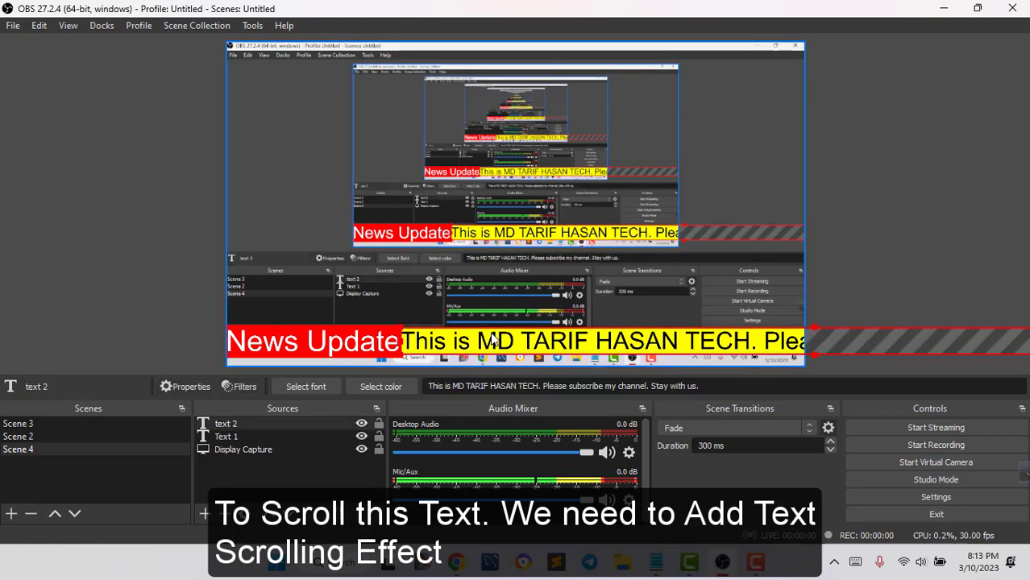
left_click_drag(511, 345, 476, 341)
left_click(348, 348)
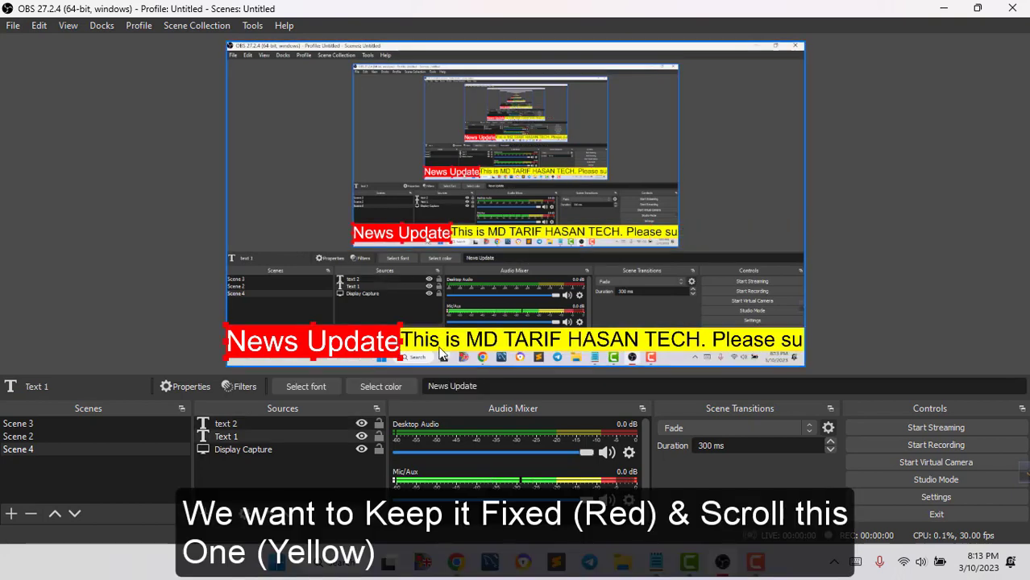
left_click(463, 344)
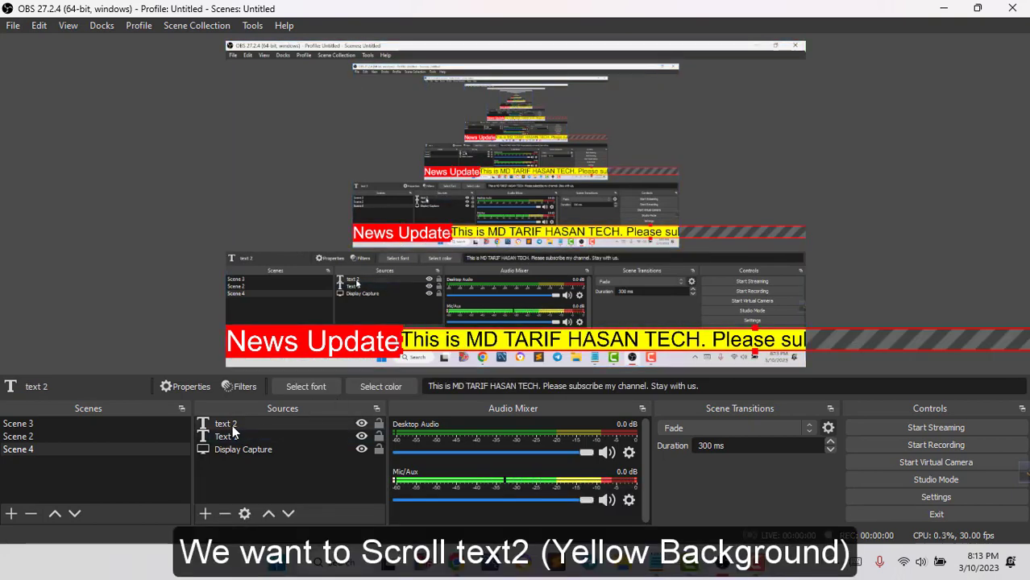
right_click(232, 432)
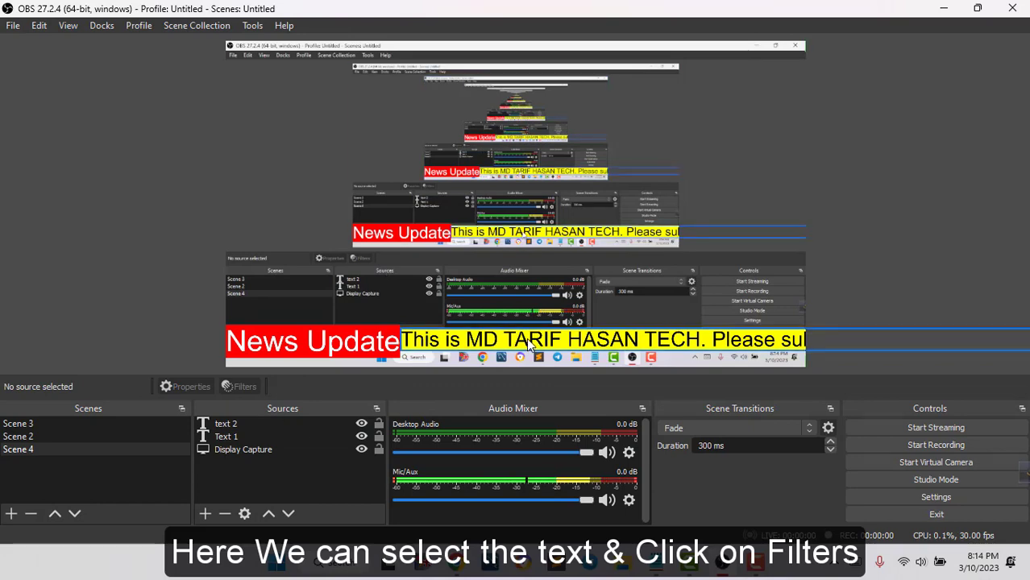
left_click(528, 342)
left_click(247, 390)
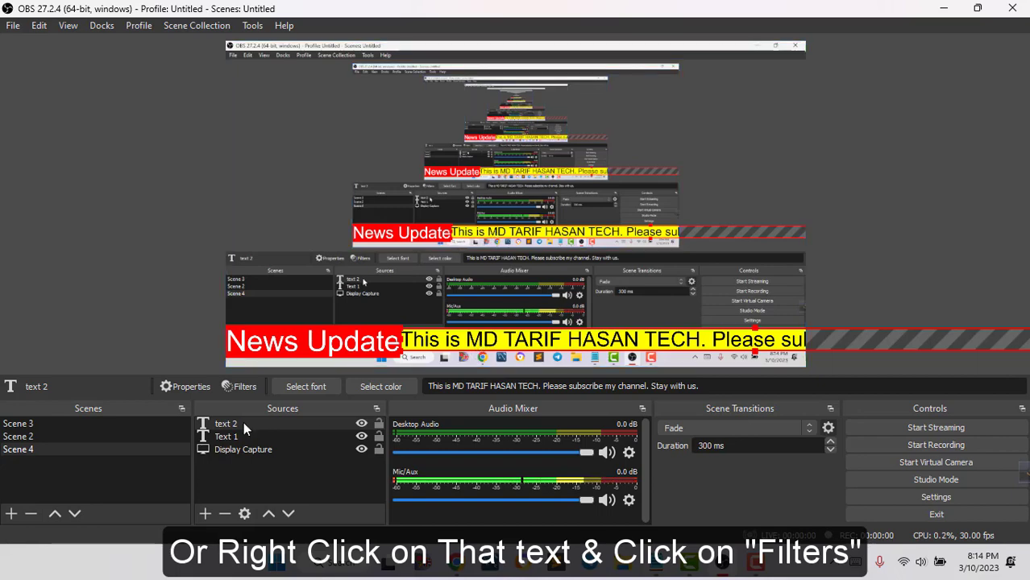
Open the filters of text 2 and add a Scroll effect filter, keeping the name Scroll
right_click(243, 424)
left_click(280, 428)
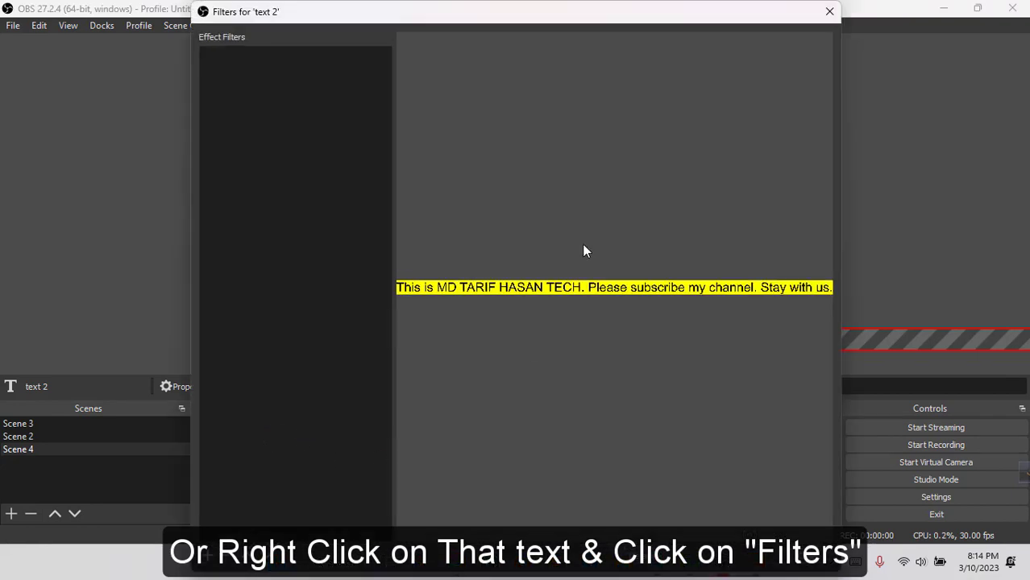
left_click_drag(637, 4, 613, 53)
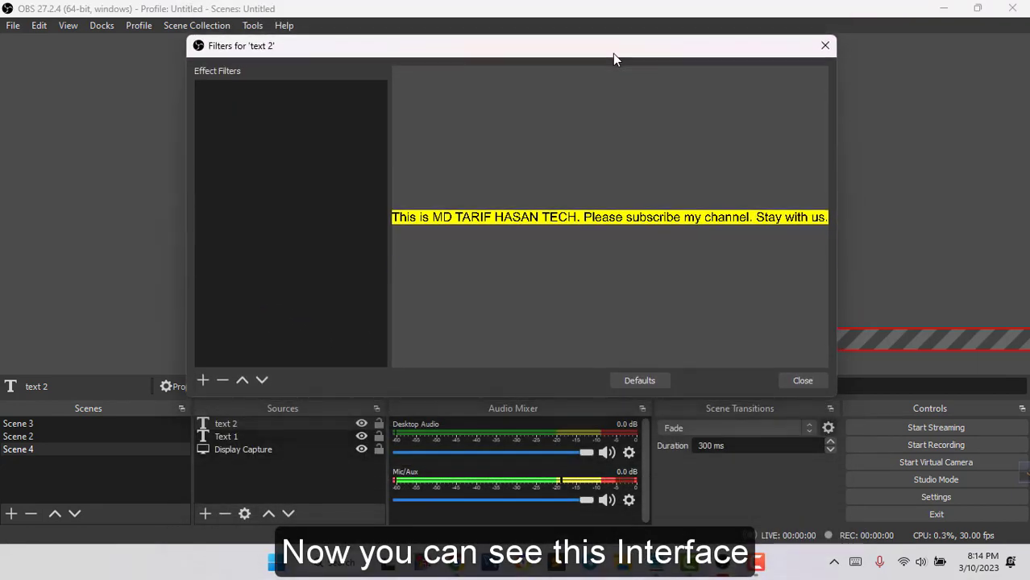
left_click(202, 380)
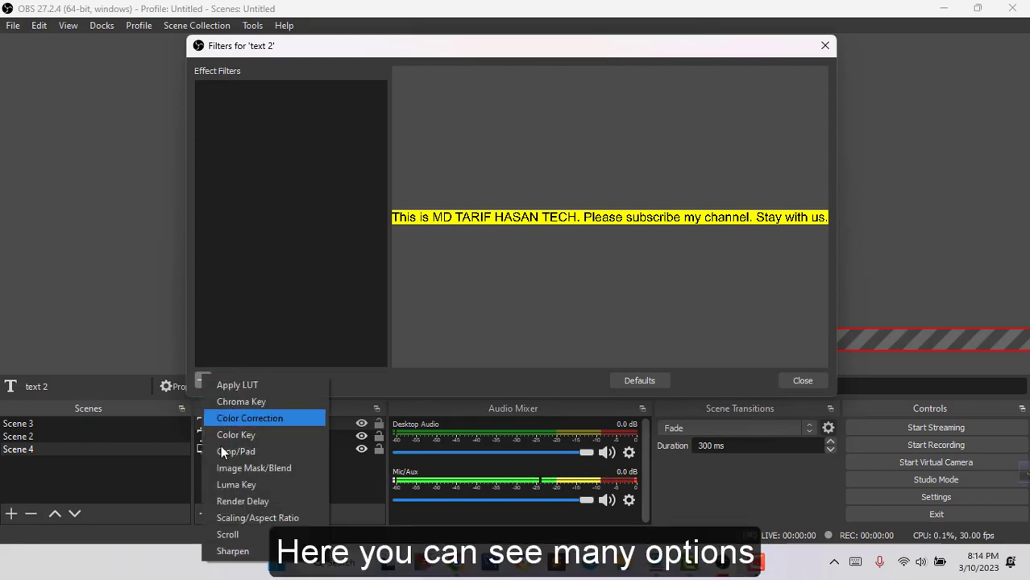
left_click(235, 536)
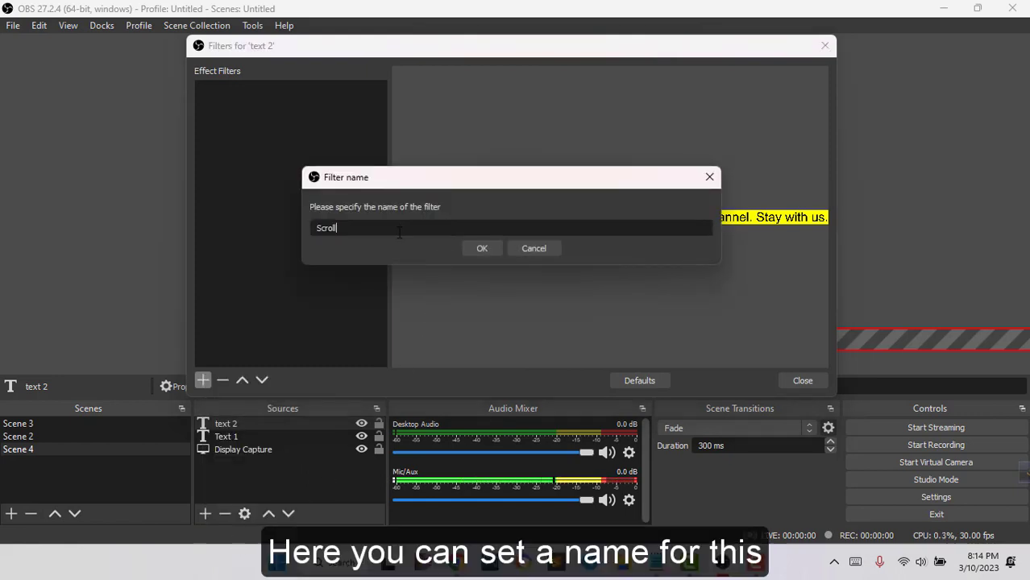
left_click(485, 251)
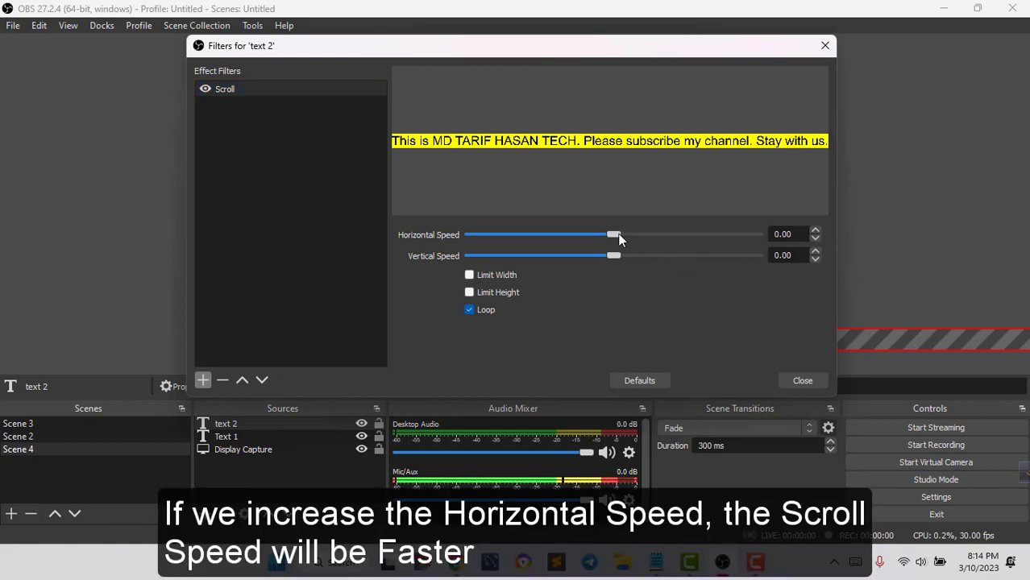
Set the Scroll filter's horizontal speed to 311, close the filters and deselect the ticker
left_click_drag(621, 234, 702, 237)
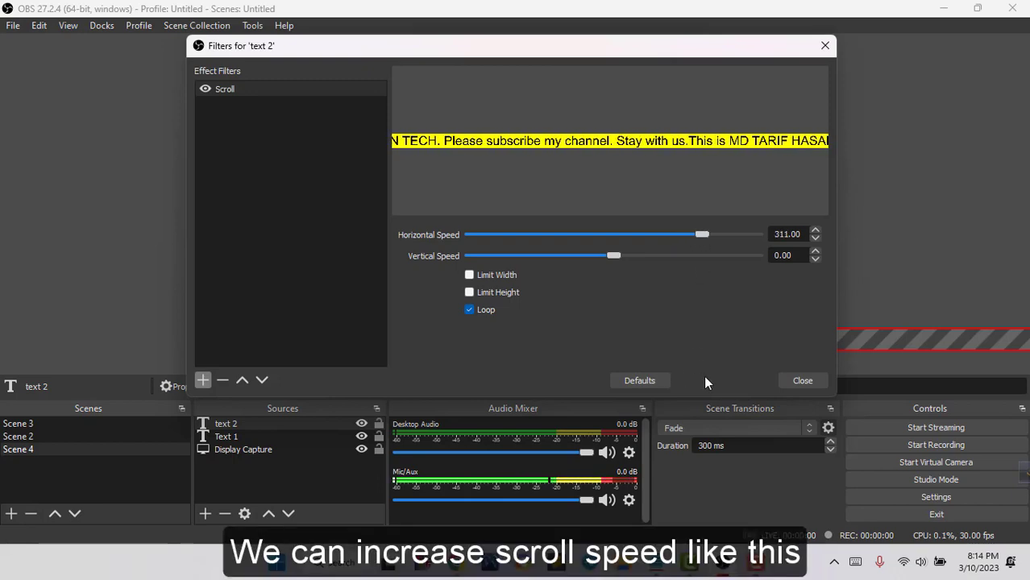
left_click(825, 46)
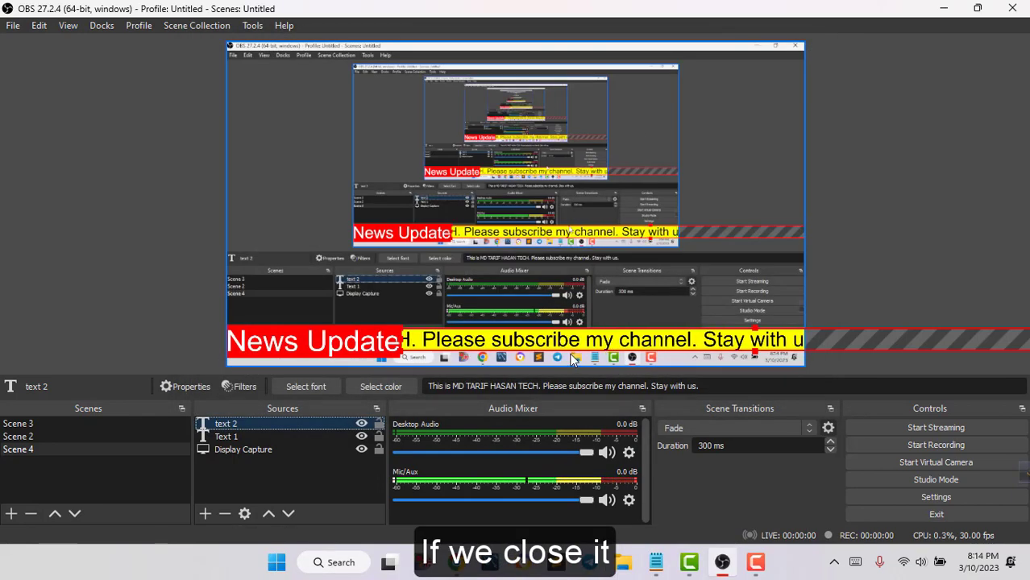
left_click(195, 299)
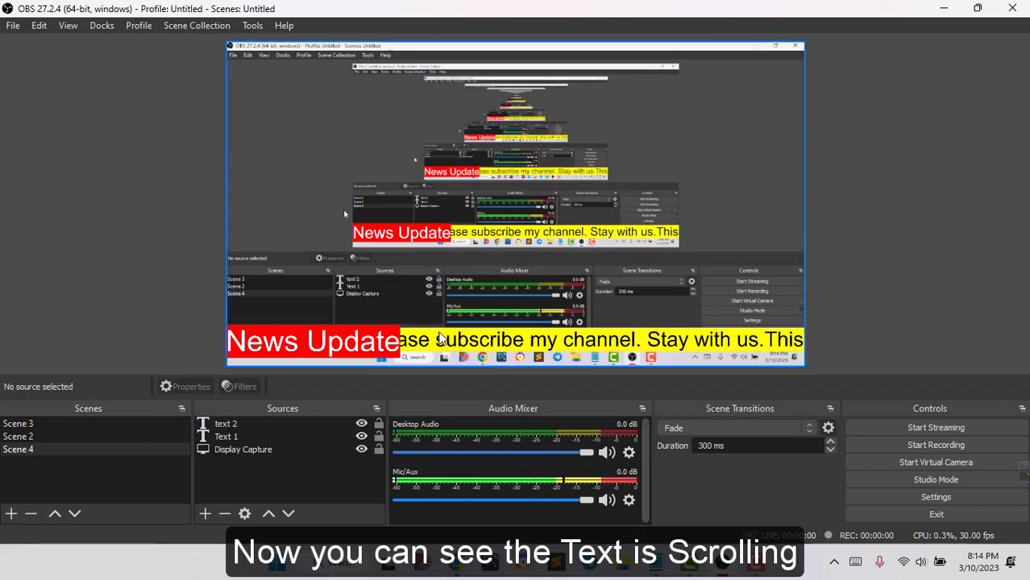